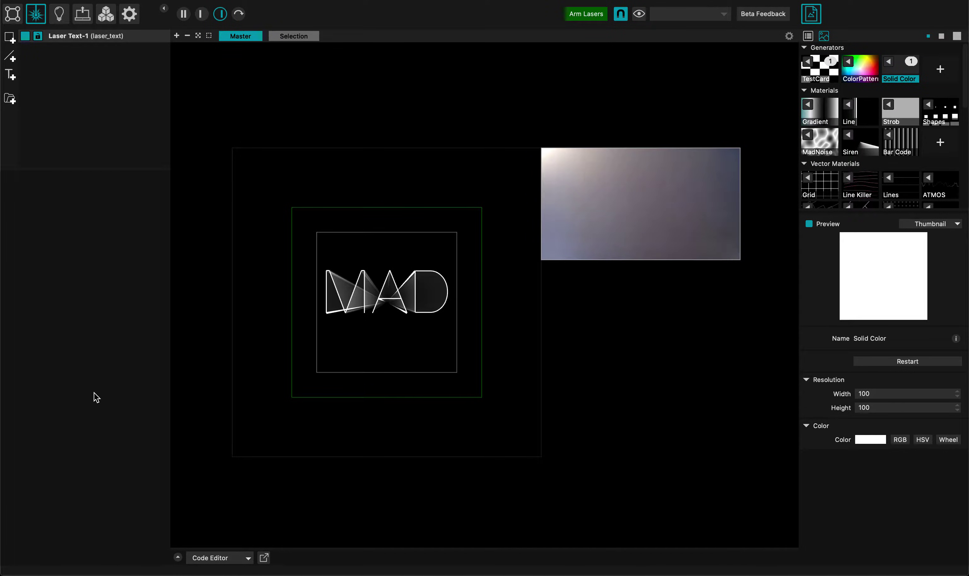
- Switch MadMapper to the Laser Outputs view so Laser-Output-1 is listed on the stage
{"action": "left_click", "coordinate": [82, 14]}
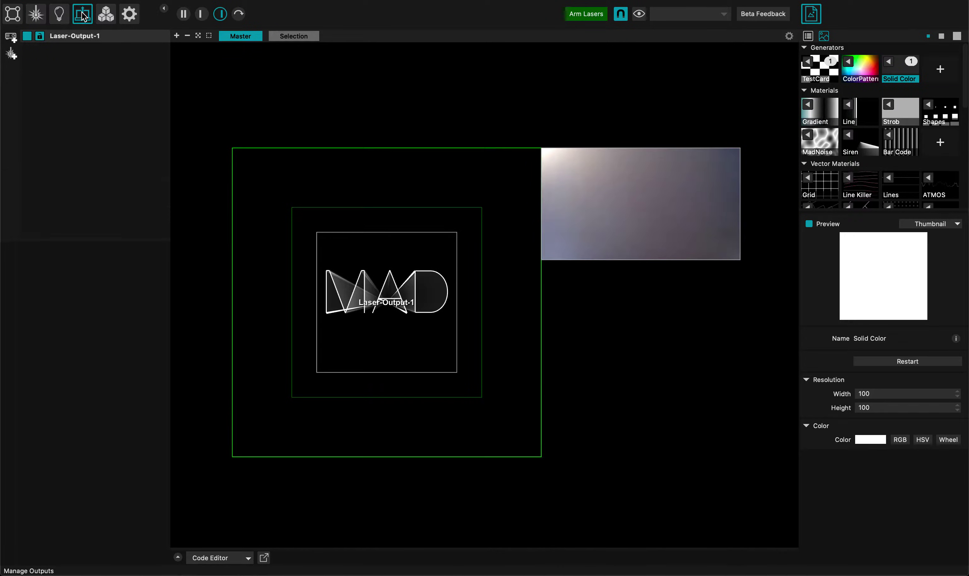
- Select Laser-Output-1 and keep the connected ShowNet device as its destination
{"action": "left_click", "coordinate": [76, 38]}
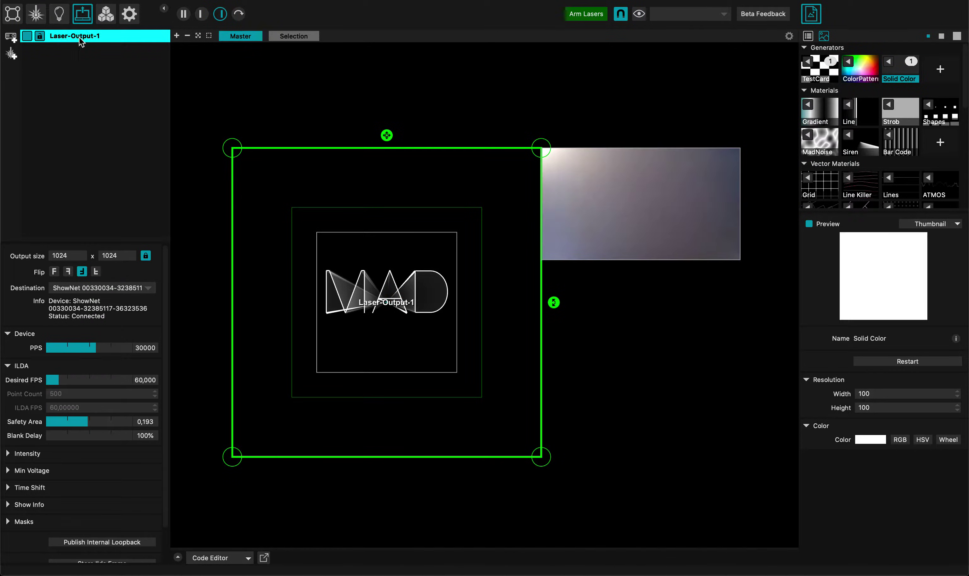
{"action": "left_click", "coordinate": [63, 289]}
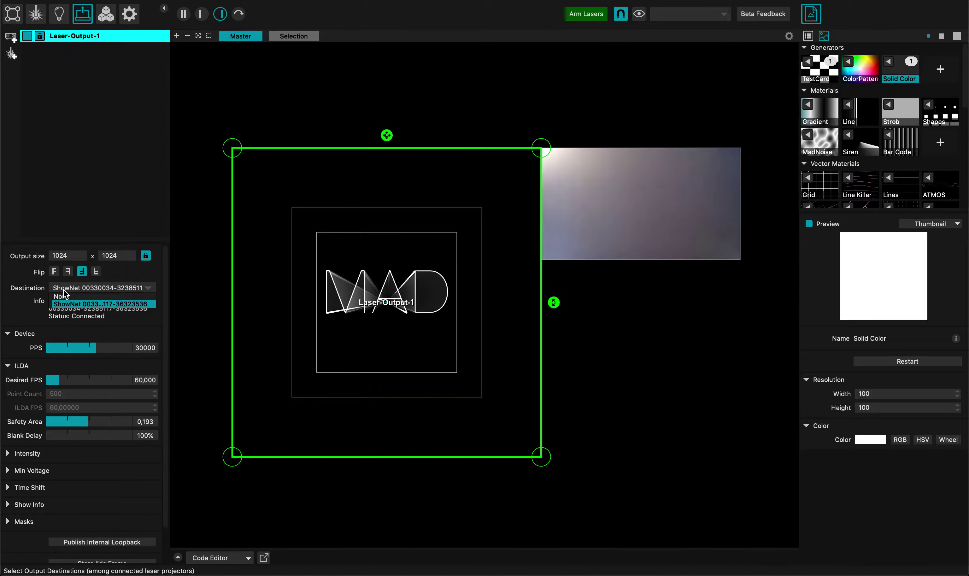
{"action": "left_click", "coordinate": [62, 288]}
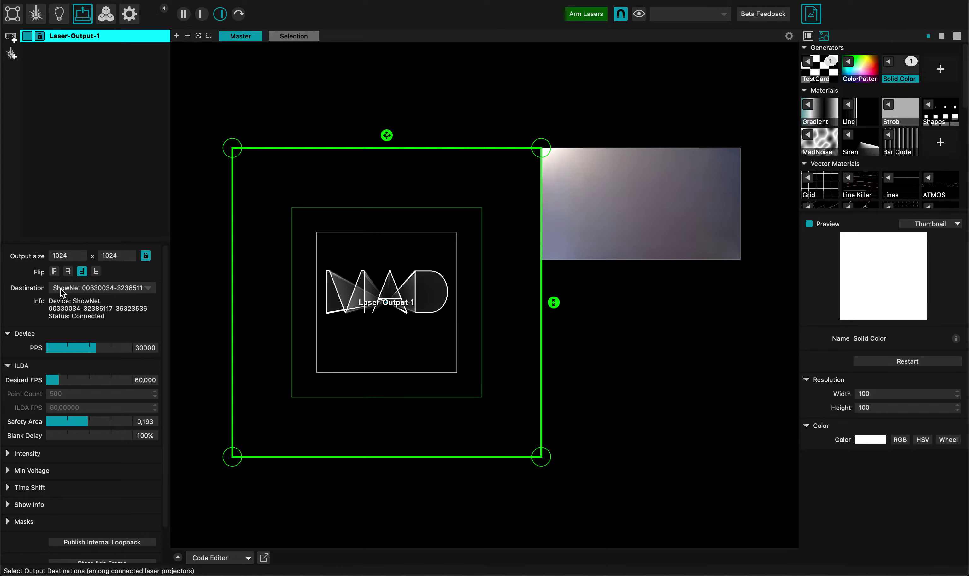
{"action": "left_click", "coordinate": [60, 288]}
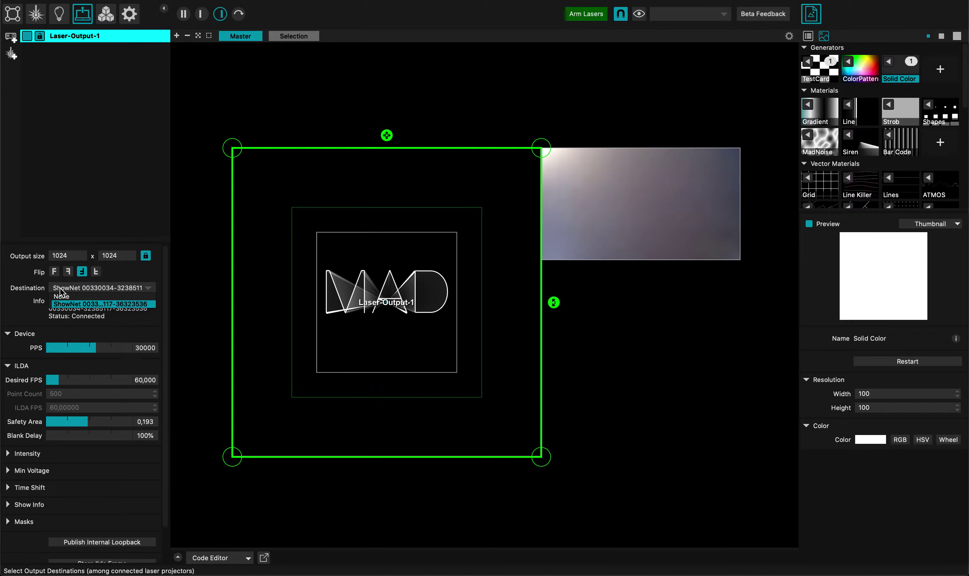
- Resize Laser-Output-1's frame to 1044 x 1044, unlocking the aspect ratio and then relocking it
{"action": "left_click", "coordinate": [45, 286]}
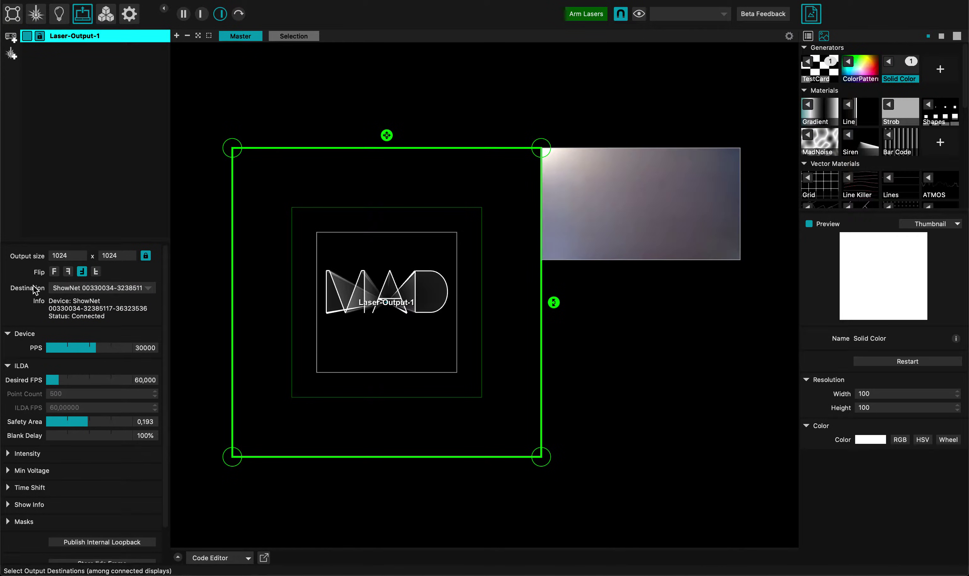
{"action": "double_click", "coordinate": [69, 255]}
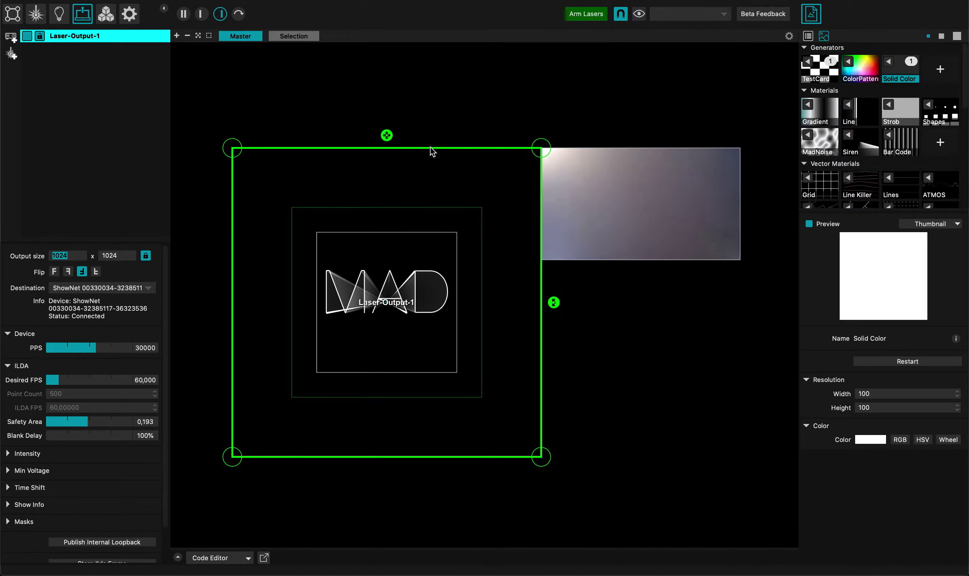
{"action": "left_click", "coordinate": [287, 159]}
{"action": "mouse_move", "coordinate": [388, 137]}
{"action": "left_mouse_down"}
{"action": "mouse_move", "coordinate": [396, 142]}
{"action": "mouse_move", "coordinate": [387, 130]}
{"action": "left_mouse_up"}
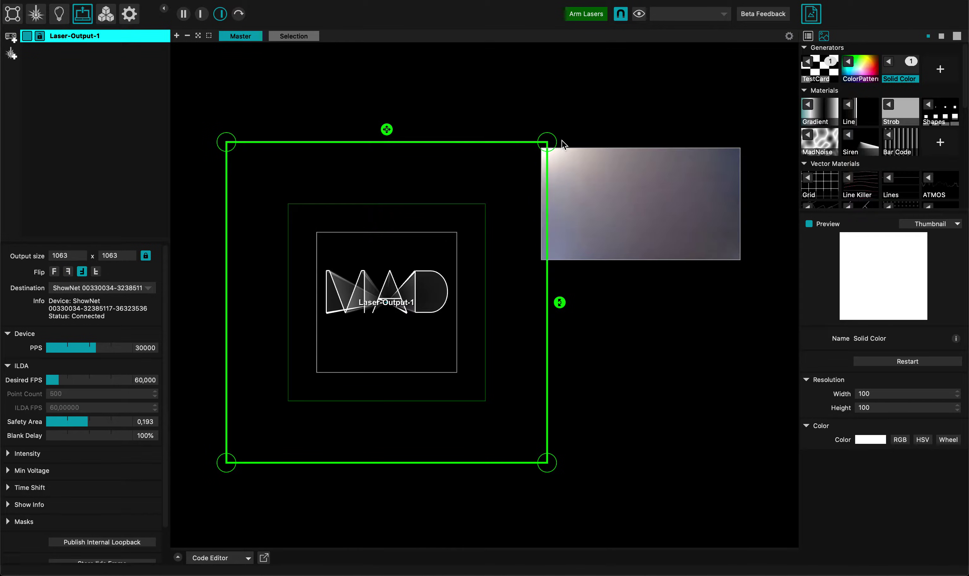
{"action": "left_click", "coordinate": [145, 255]}
{"action": "mouse_move", "coordinate": [551, 145]}
{"action": "left_mouse_down"}
{"action": "mouse_move", "coordinate": [474, 143]}
{"action": "mouse_move", "coordinate": [649, 141]}
{"action": "mouse_move", "coordinate": [513, 107]}
{"action": "mouse_move", "coordinate": [468, 55]}
{"action": "mouse_move", "coordinate": [510, 65]}
{"action": "mouse_move", "coordinate": [523, 134]}
{"action": "mouse_move", "coordinate": [542, 153]}
{"action": "left_mouse_up"}
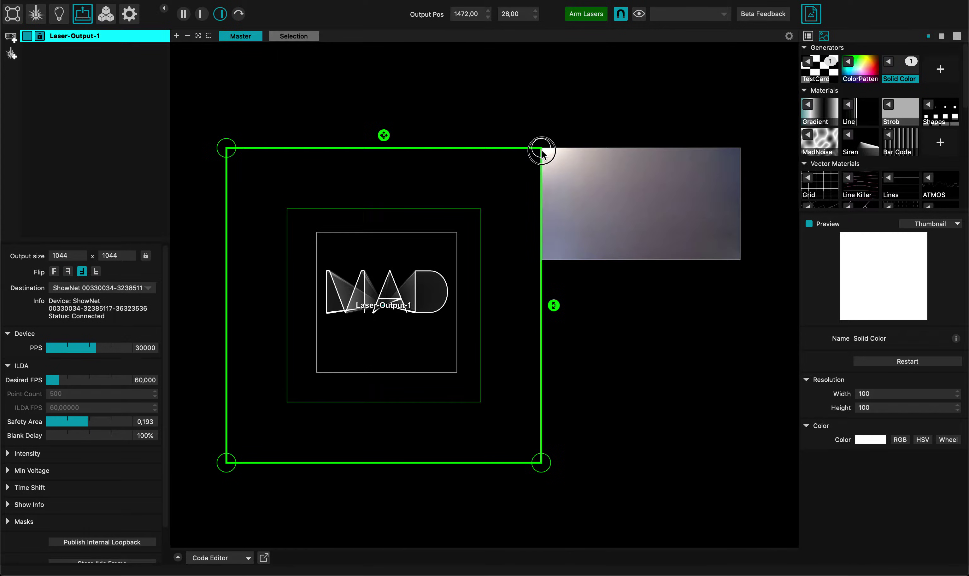
{"action": "left_click", "coordinate": [146, 256]}
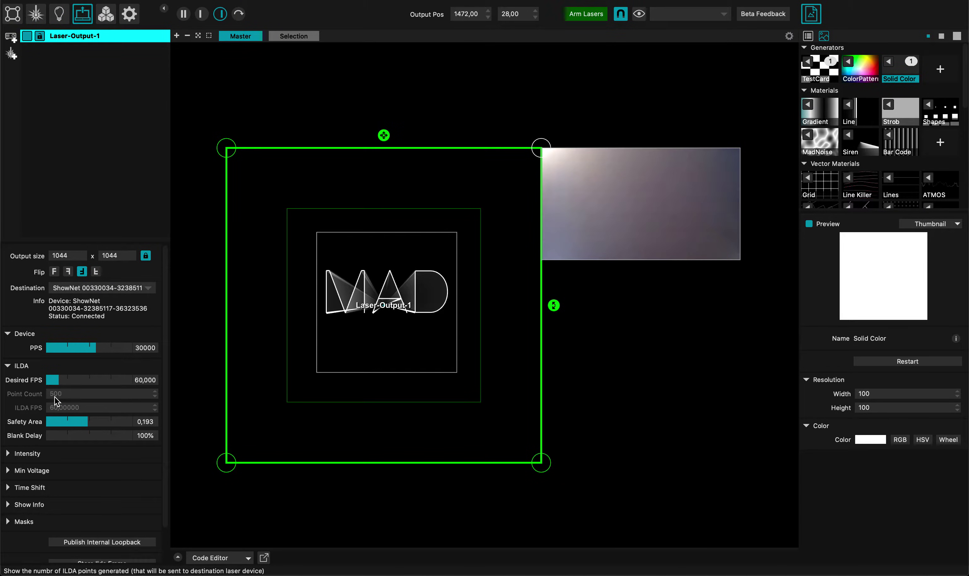
- Turn on the laser projector info overlay, which reads ILDA FPS 60.00 and Points 500
{"action": "left_click", "coordinate": [788, 36]}
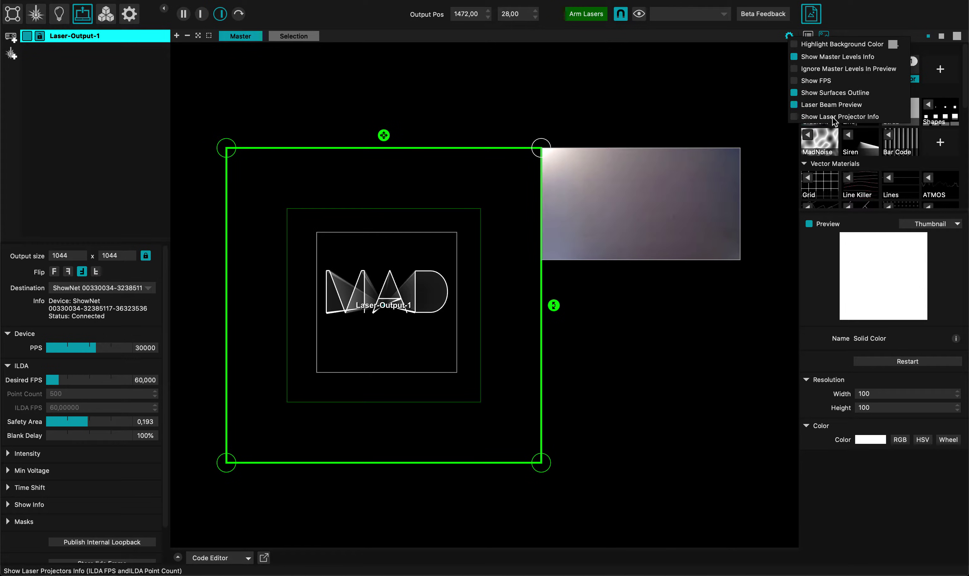
{"action": "left_click", "coordinate": [794, 116]}
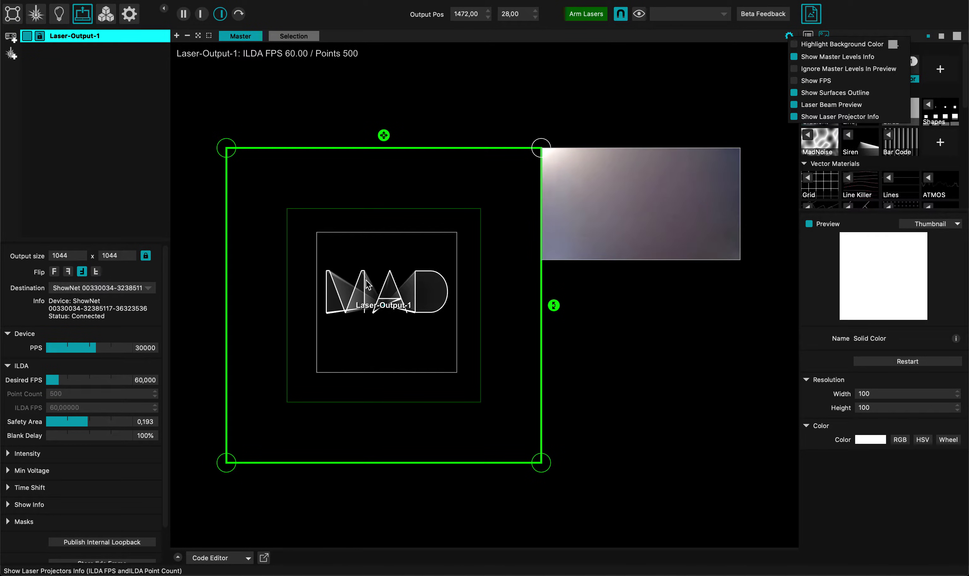
{"action": "scroll", "coordinate": [379, 297], "scroll_direction": "up", "scroll_amount": 5}
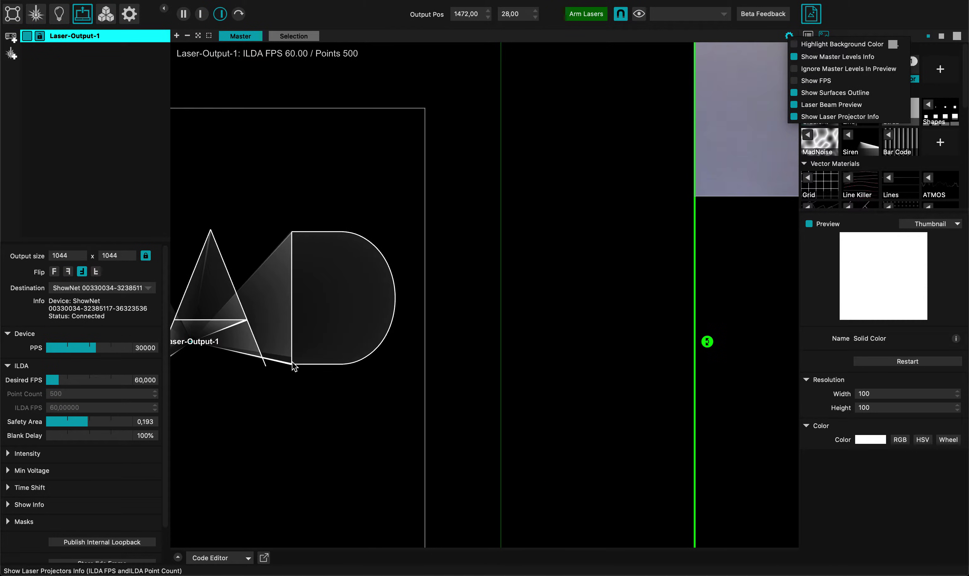
{"action": "scroll", "coordinate": [293, 232], "scroll_direction": "down", "scroll_amount": 5}
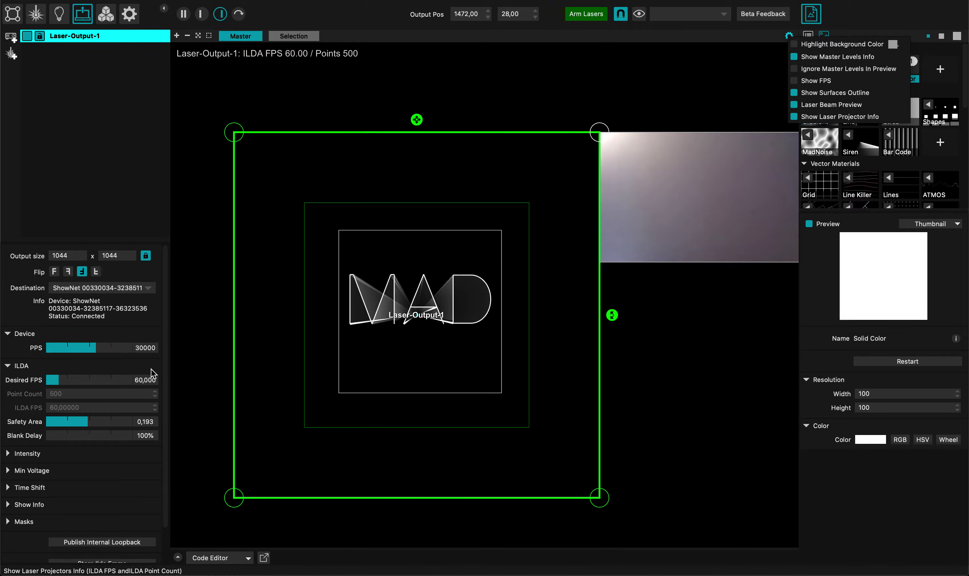
- Lower Laser-Output-1's ILDA Safety Area from 0.400 to 0.228
{"action": "left_click", "coordinate": [85, 419]}
{"action": "left_click_drag", "start_coordinate": [85, 419], "coordinate": [138, 421]}
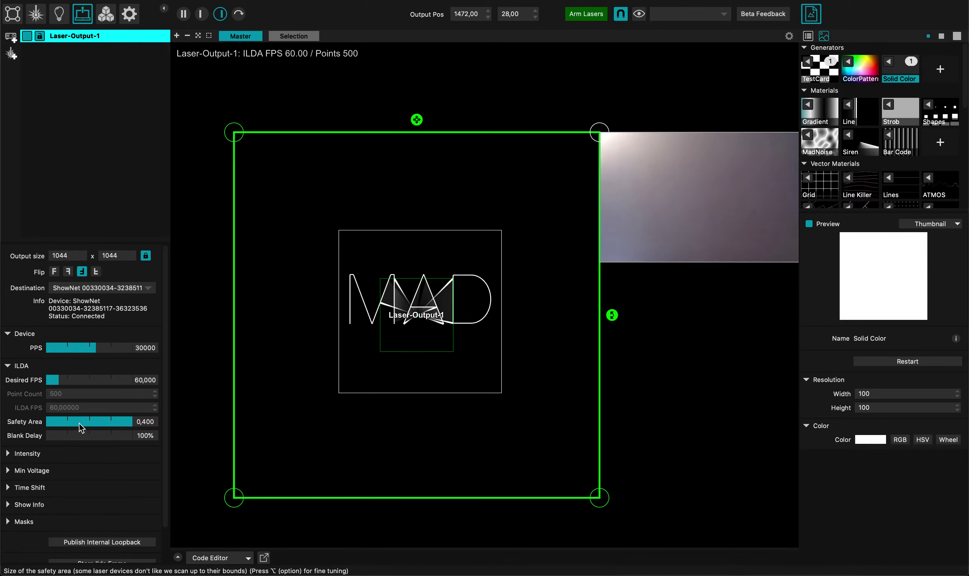
{"action": "left_click_drag", "start_coordinate": [78, 423], "coordinate": [96, 425]}
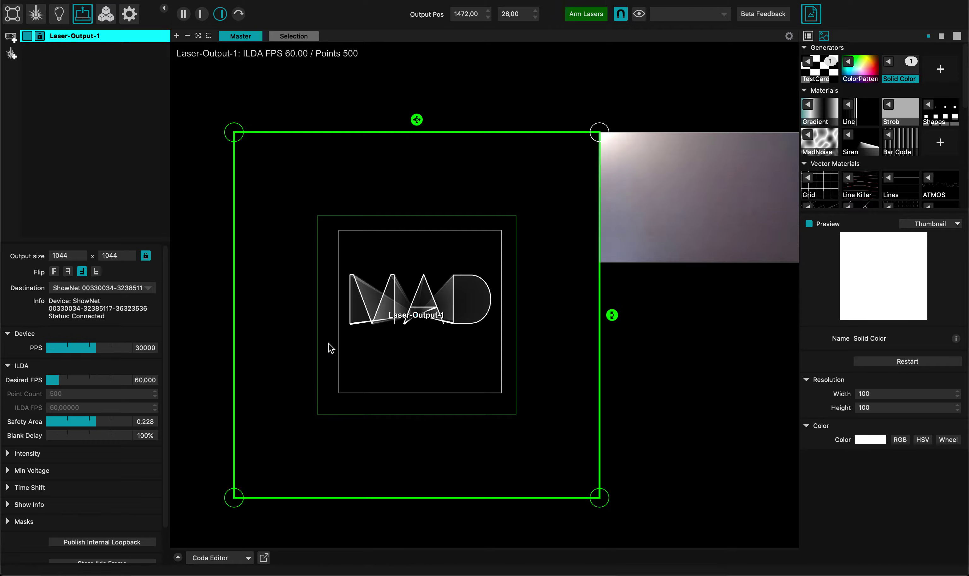
- Zoom onto Laser-Output-1's isolated MAD drawing, then zoom back out to the whole output
{"action": "double_click", "coordinate": [405, 331]}
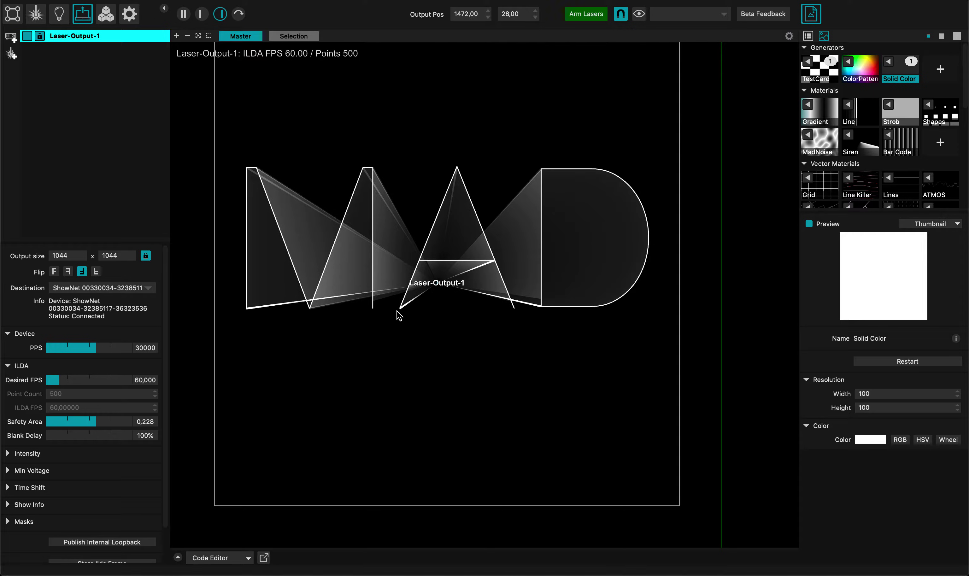
{"action": "double_click", "coordinate": [390, 303]}
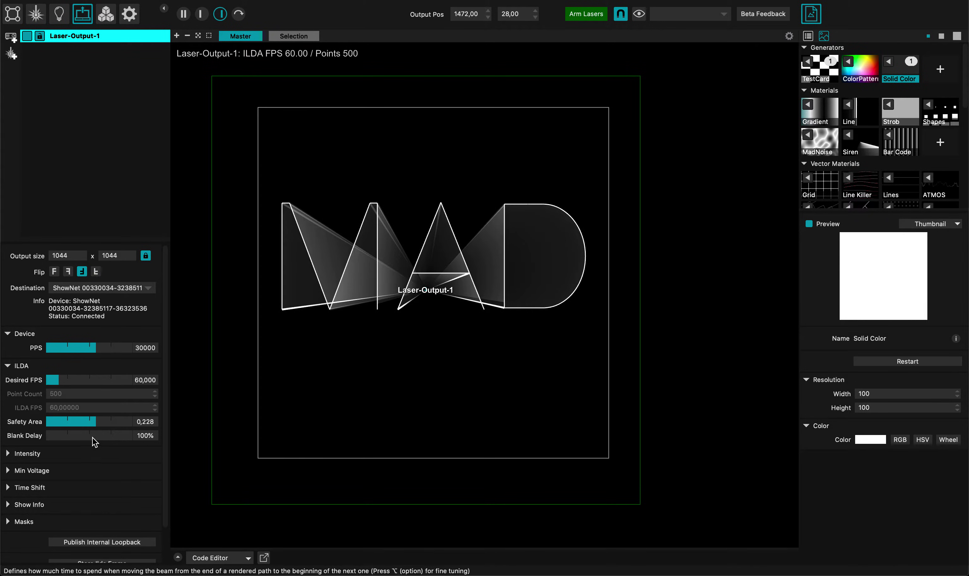
{"action": "scroll", "coordinate": [386, 272], "scroll_direction": "up", "scroll_amount": 3}
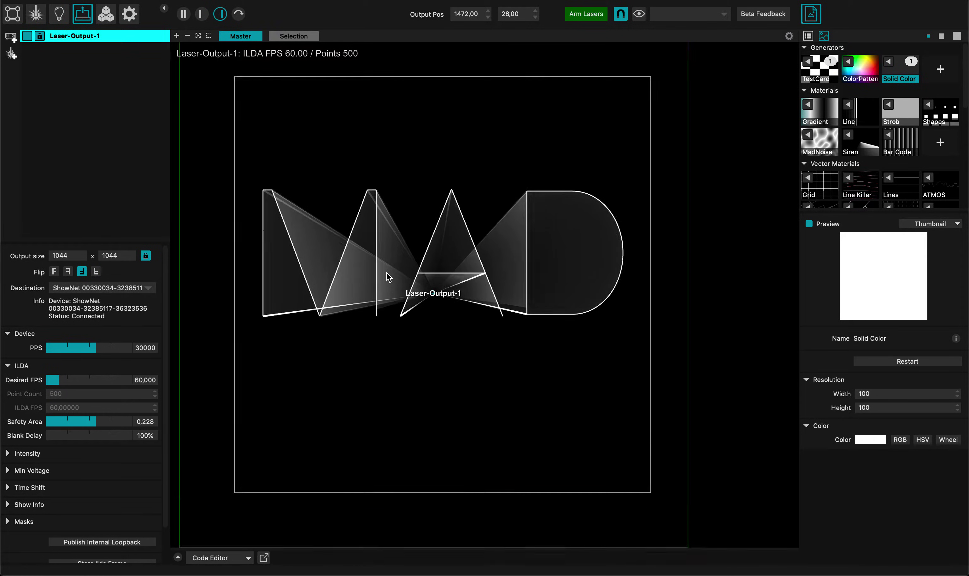
{"action": "scroll", "coordinate": [386, 272], "scroll_direction": "down", "scroll_amount": 3}
{"action": "scroll", "coordinate": [386, 273], "scroll_direction": "up", "scroll_amount": 1}
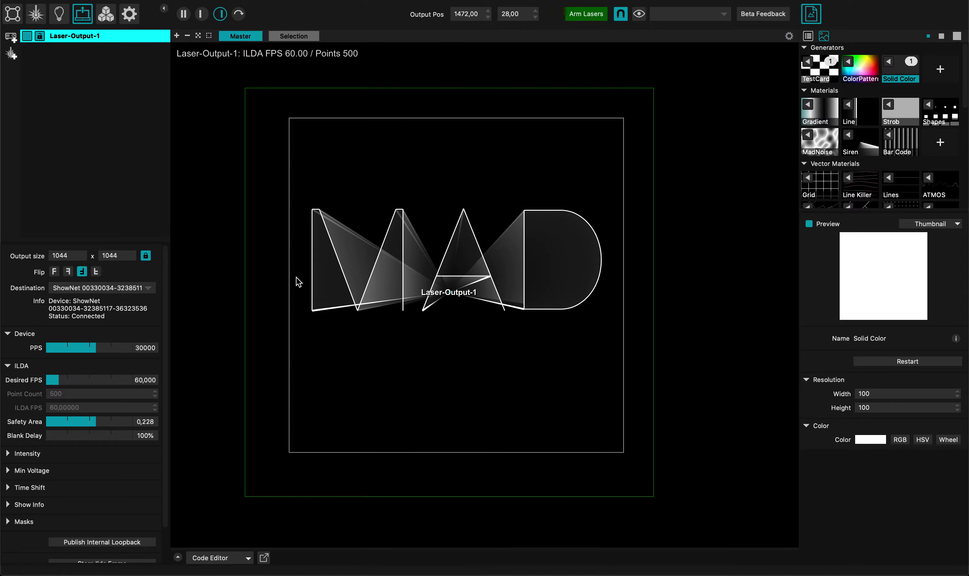
- Expand Laser-Output-1's Intensity section, showing Red, Green and Blue at 1.000
{"action": "left_click", "coordinate": [7, 452]}
{"action": "scroll", "coordinate": [15, 449], "scroll_direction": "down", "scroll_amount": 3}
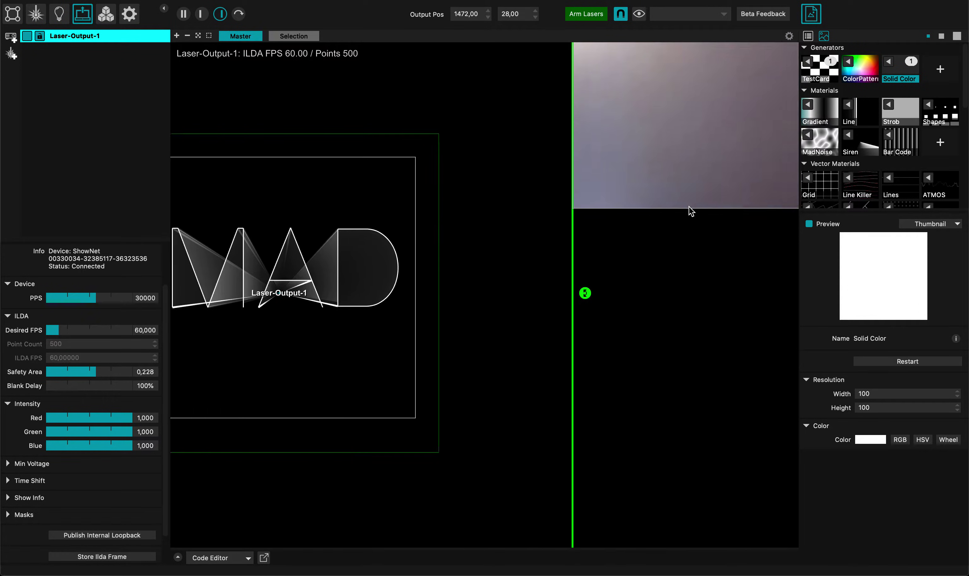
{"action": "scroll", "coordinate": [689, 213], "scroll_direction": "down", "scroll_amount": 3}
{"action": "scroll", "coordinate": [689, 213], "scroll_direction": "right", "scroll_amount": 3}
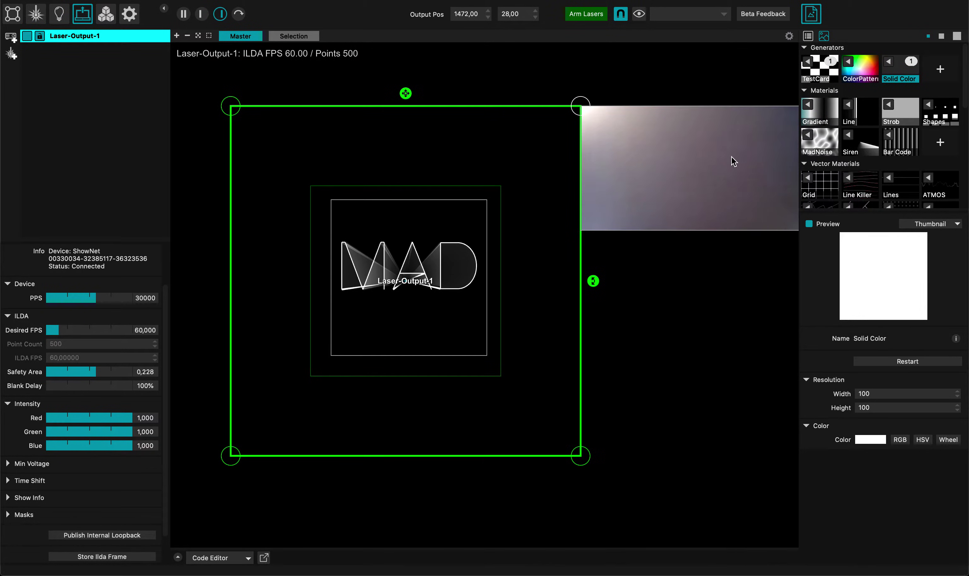
{"action": "scroll", "coordinate": [732, 156], "scroll_direction": "right", "scroll_amount": 1}
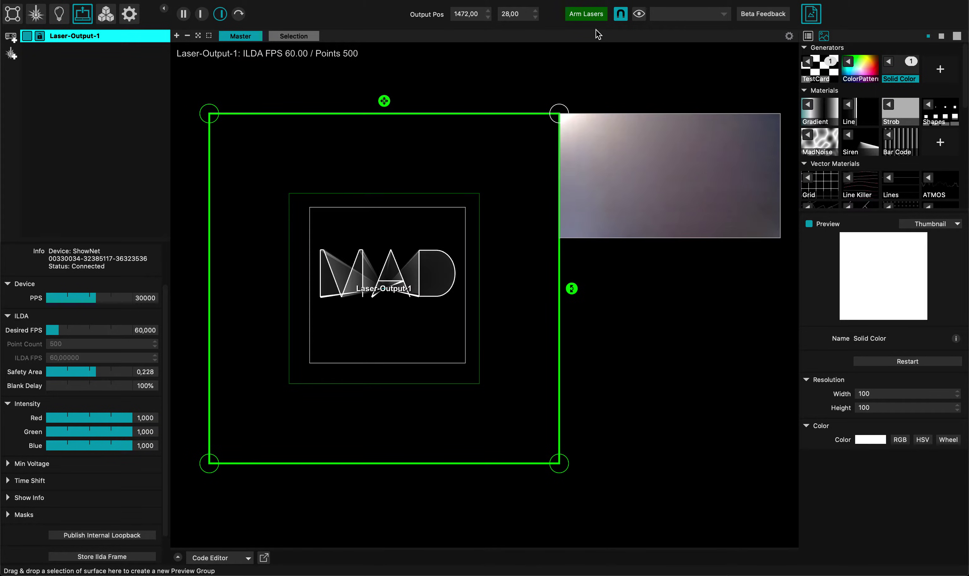
- Arm the lasers and confirm the Warning dialog with OK so the MAD projection goes live
{"action": "left_click", "coordinate": [587, 15]}
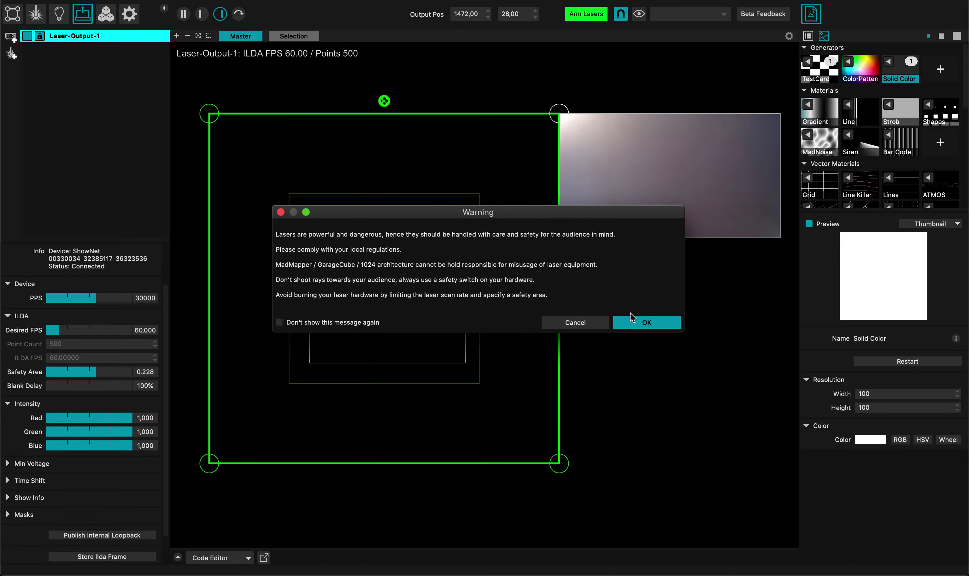
{"action": "left_click", "coordinate": [643, 325]}
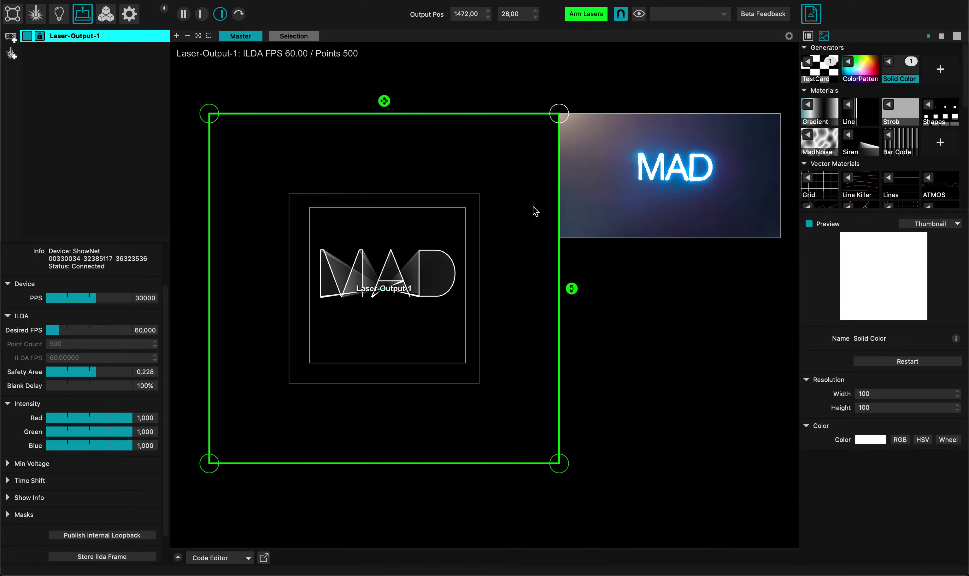
- Check Laser Text-1's colour as RGB levels, then return to Laser-Output-1's output settings
{"action": "scroll", "coordinate": [664, 178], "scroll_direction": "up", "scroll_amount": 10}
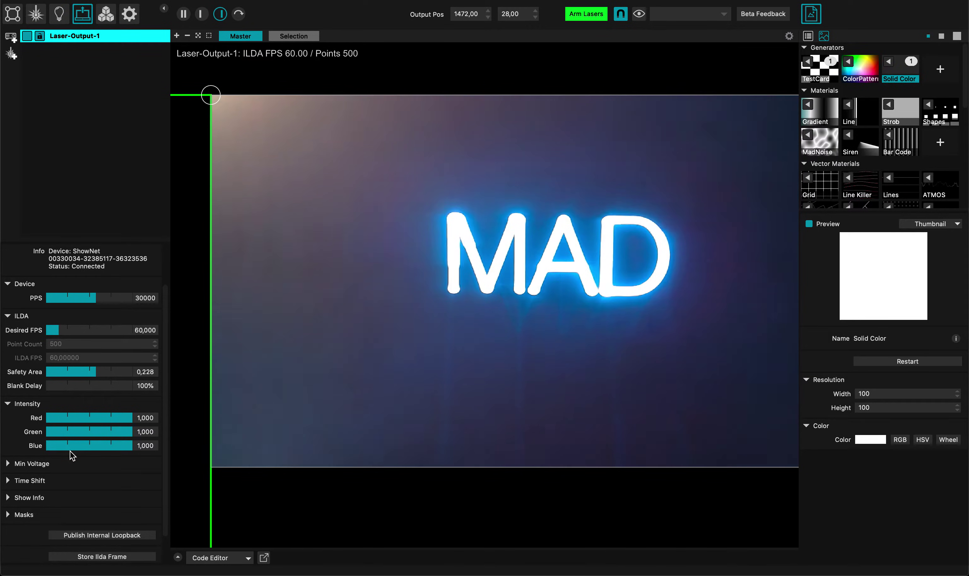
{"action": "left_click", "coordinate": [36, 16]}
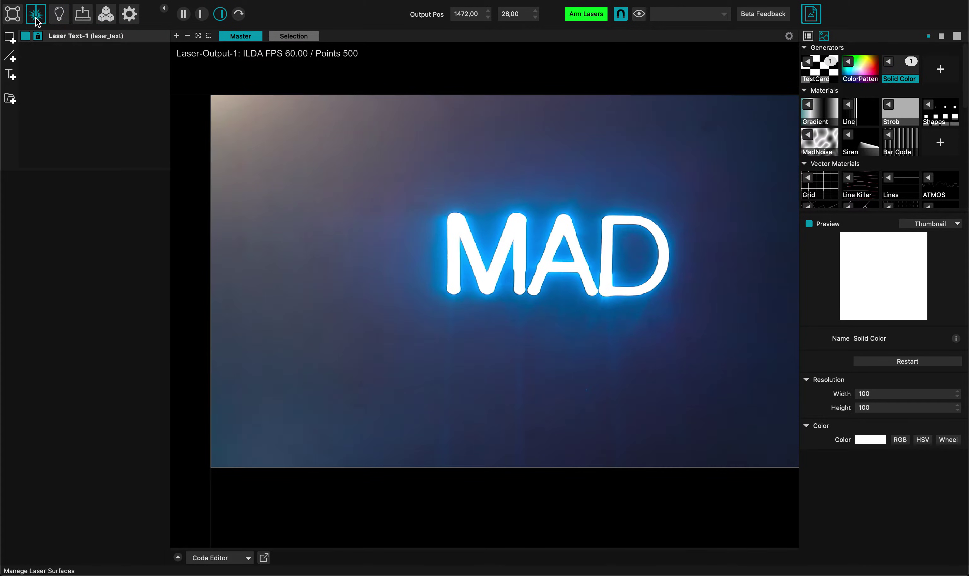
{"action": "left_click", "coordinate": [66, 36]}
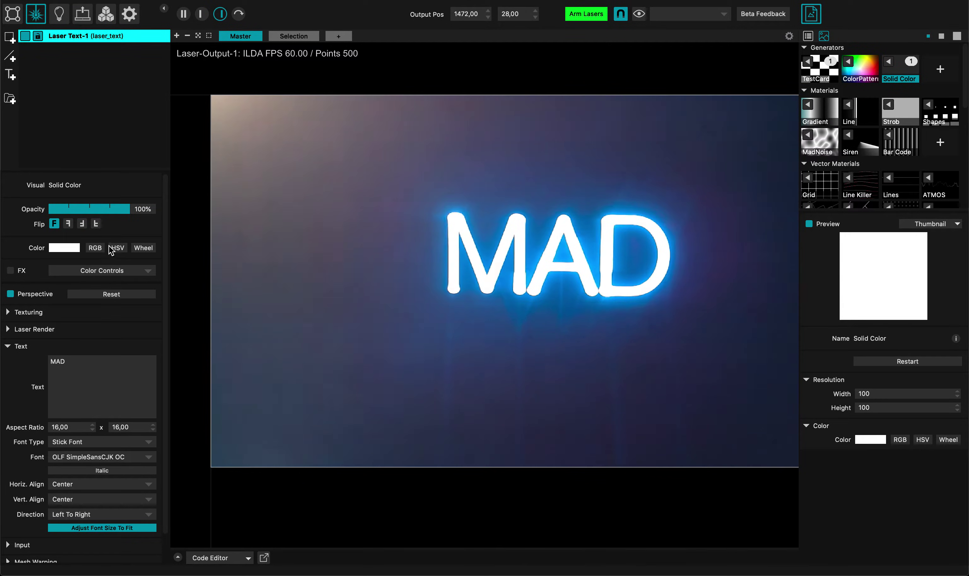
{"action": "left_click", "coordinate": [95, 248]}
{"action": "left_click_drag", "start_coordinate": [114, 288], "coordinate": [144, 275]}
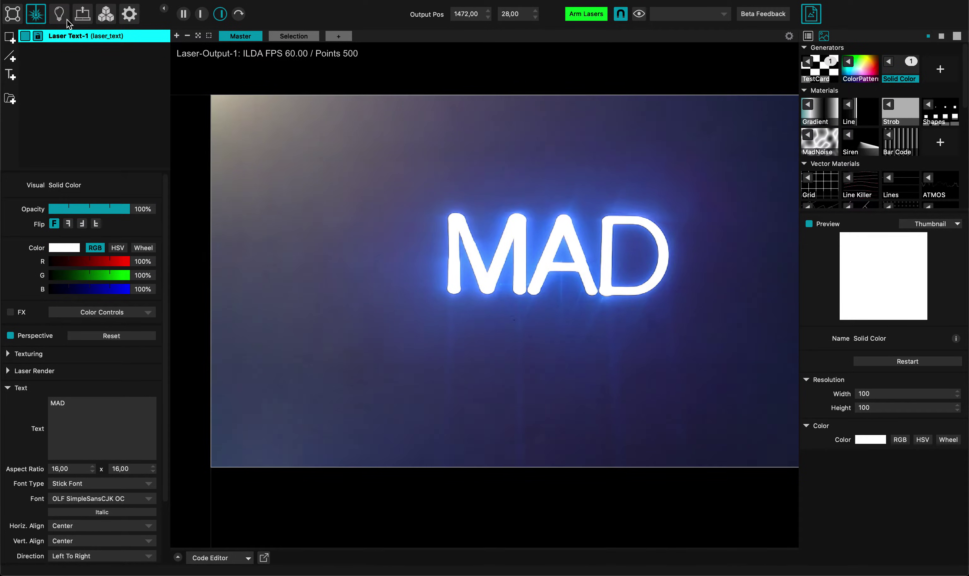
{"action": "left_click", "coordinate": [83, 14]}
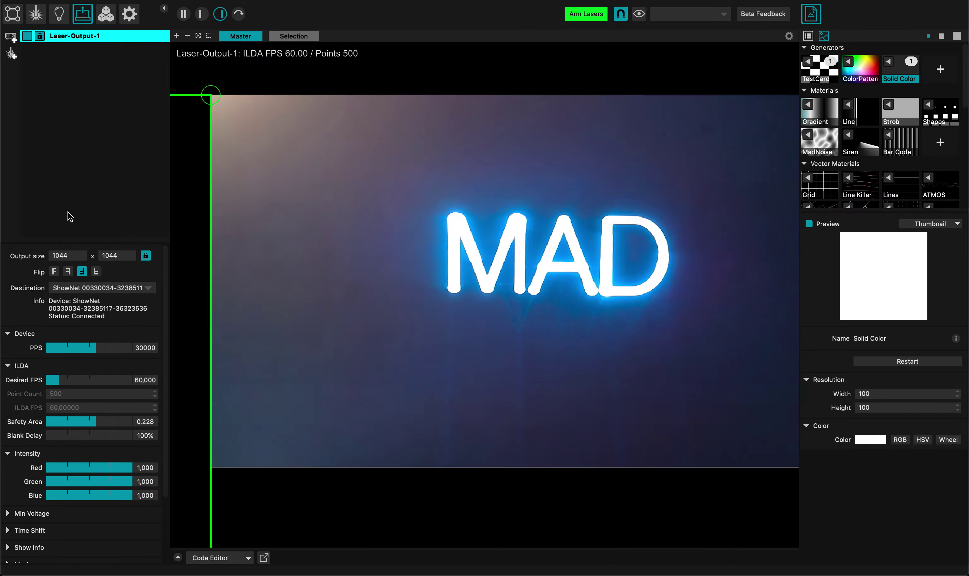
{"action": "scroll", "coordinate": [47, 355], "scroll_direction": "down", "scroll_amount": 3}
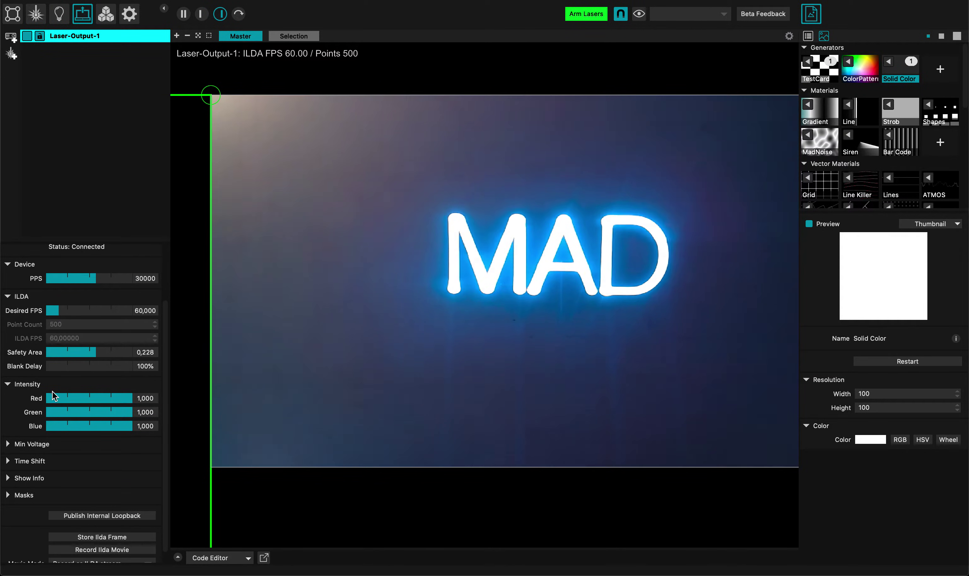
{"action": "left_click_drag", "start_coordinate": [128, 425], "coordinate": [59, 426]}
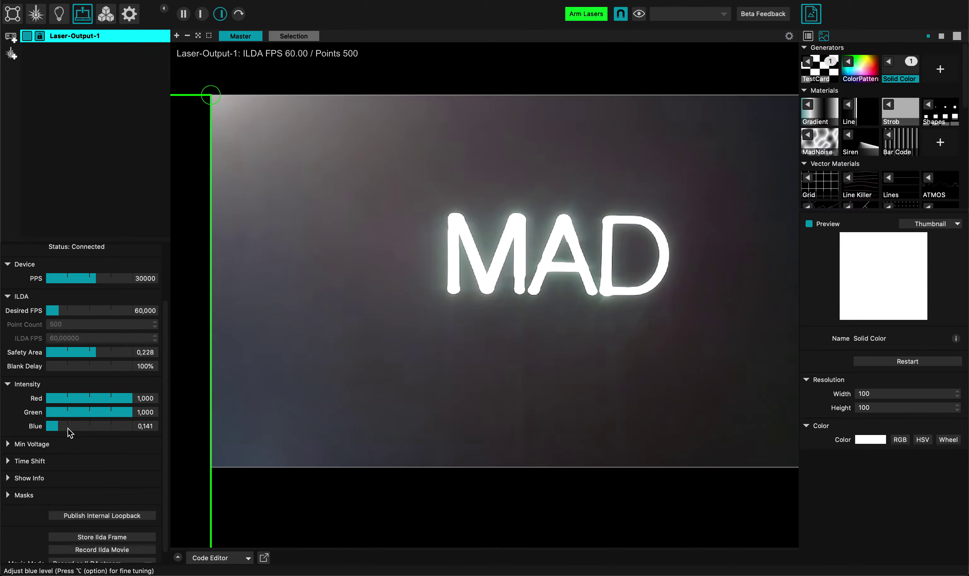
{"action": "left_click_drag", "start_coordinate": [88, 424], "coordinate": [190, 426]}
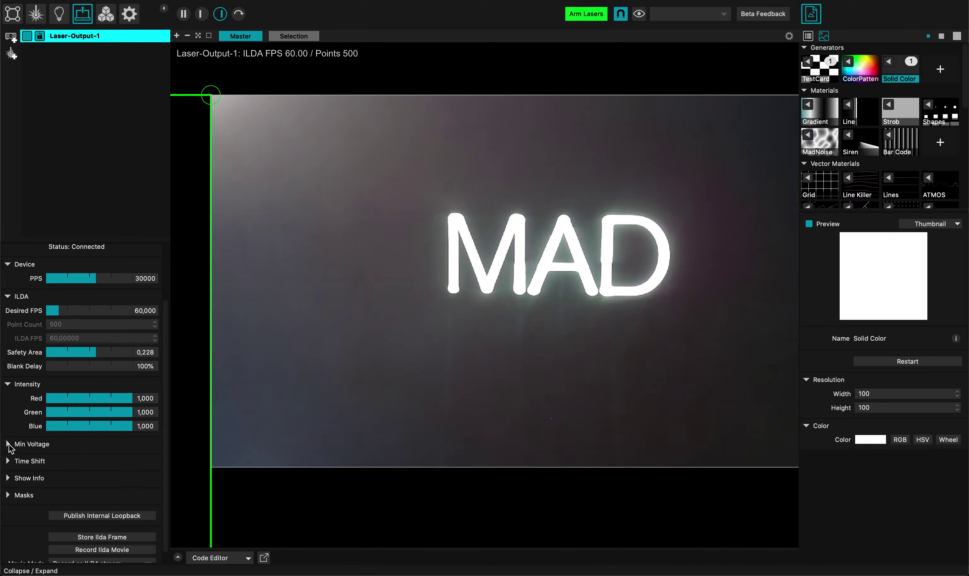
- Expand Min Voltage (Red, Green, Blue at 0.050) and bring the Laser-Output-1 vector frame into view
{"action": "left_click", "coordinate": [8, 444]}
{"action": "scroll", "coordinate": [40, 405], "scroll_direction": "down", "scroll_amount": 3}
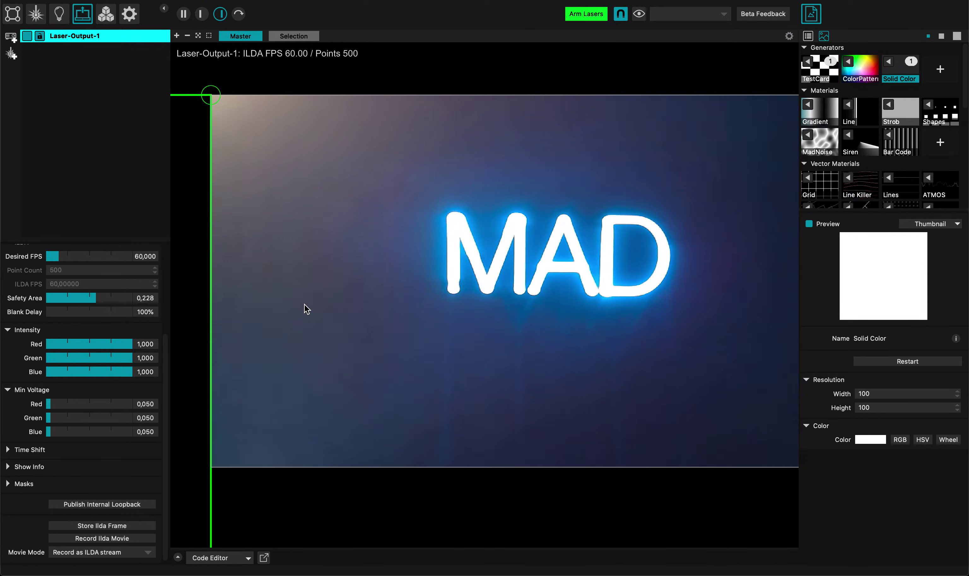
{"action": "scroll", "coordinate": [306, 309], "scroll_direction": "down", "scroll_amount": 5}
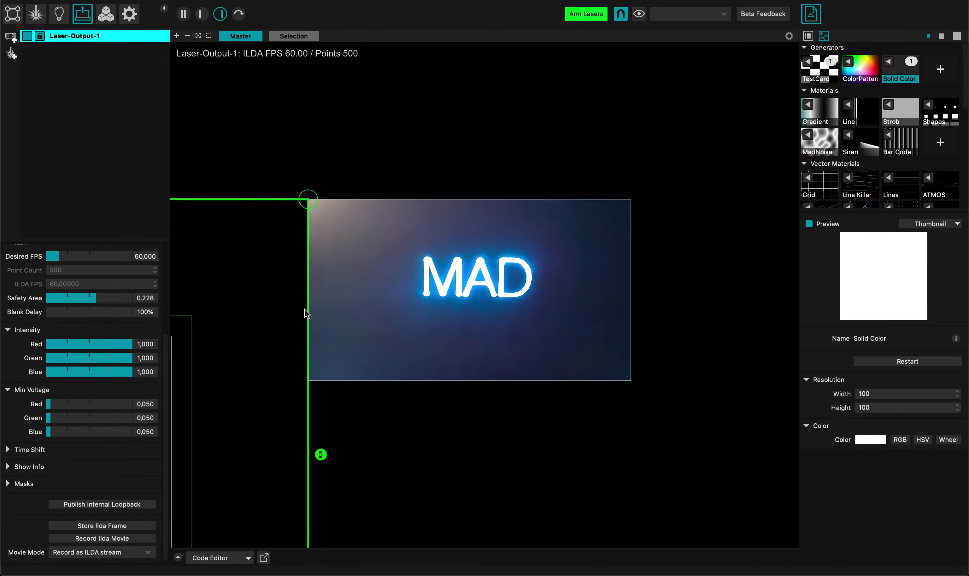
{"action": "scroll", "coordinate": [331, 331], "scroll_direction": "down", "scroll_amount": 2}
{"action": "scroll", "coordinate": [331, 332], "scroll_direction": "left", "scroll_amount": 2}
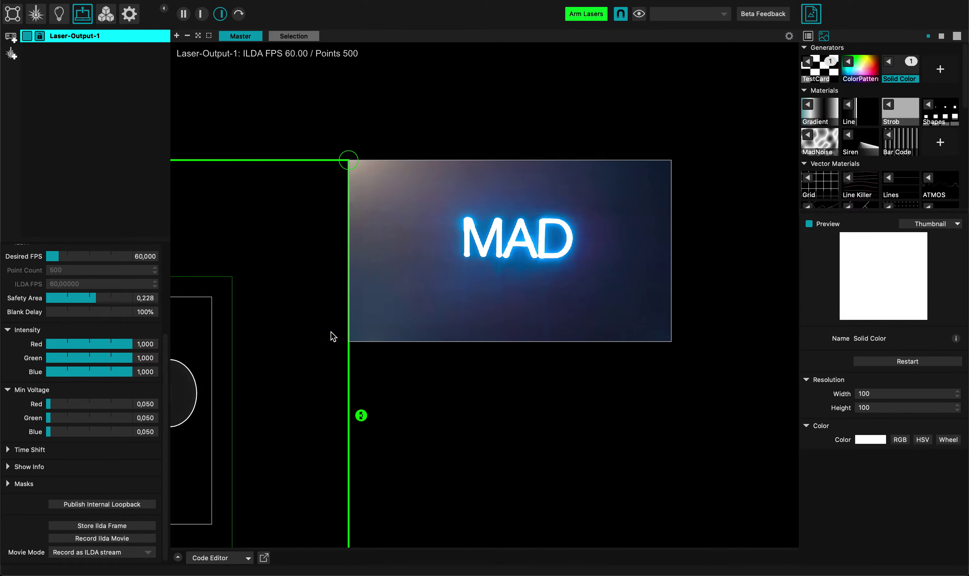
{"action": "scroll", "coordinate": [331, 331], "scroll_direction": "left", "scroll_amount": 5}
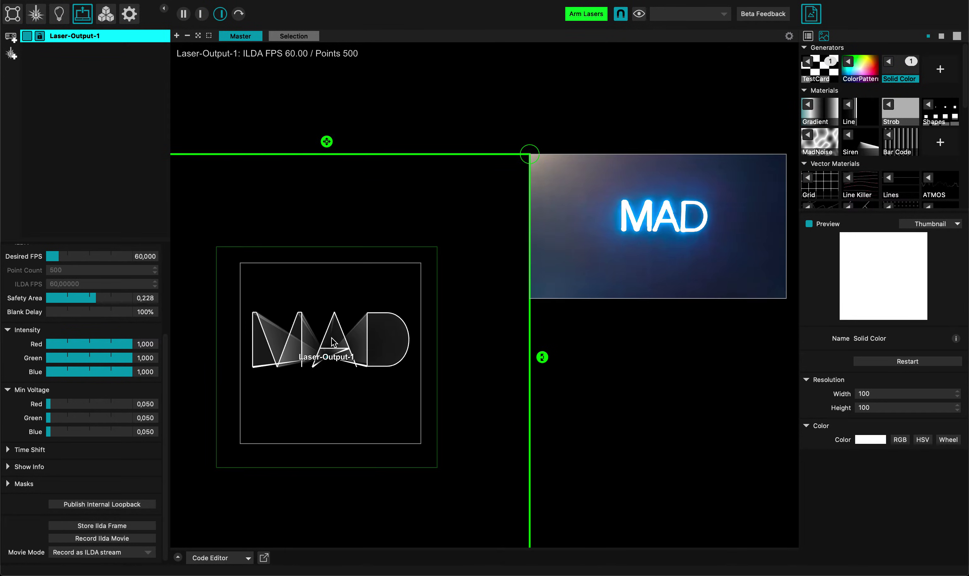
{"action": "scroll", "coordinate": [332, 338], "scroll_direction": "down", "scroll_amount": 3}
{"action": "scroll", "coordinate": [331, 338], "scroll_direction": "left", "scroll_amount": 2}
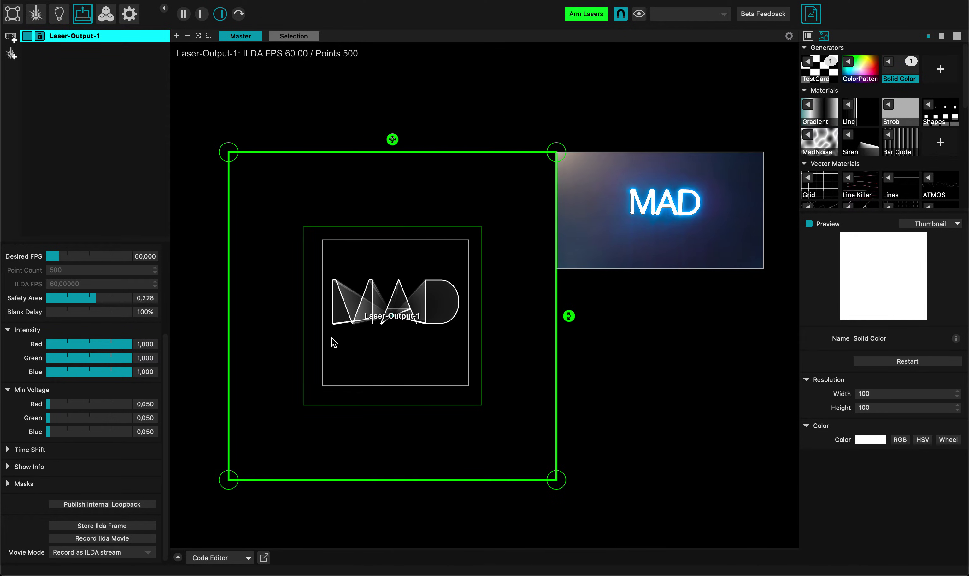
{"action": "scroll", "coordinate": [332, 336], "scroll_direction": "up", "scroll_amount": 3}
{"action": "scroll", "coordinate": [332, 336], "scroll_direction": "down", "scroll_amount": 1}
{"action": "scroll", "coordinate": [332, 336], "scroll_direction": "right", "scroll_amount": 1}
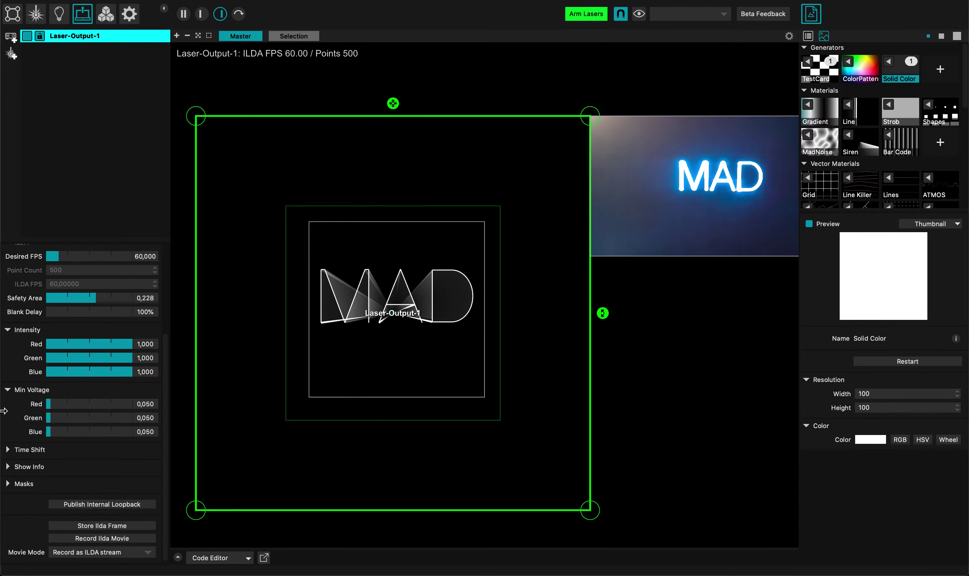
- Collapse Min Voltage, test the red Time Shift slider, and reveal Show Info with safety area and mask rendering
{"action": "left_click", "coordinate": [7, 390]}
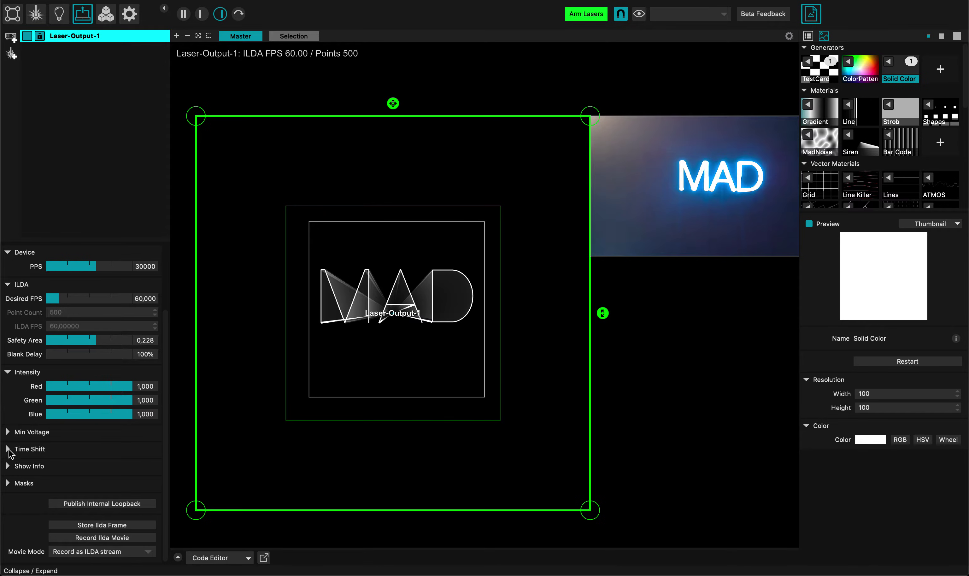
{"action": "left_click", "coordinate": [8, 449]}
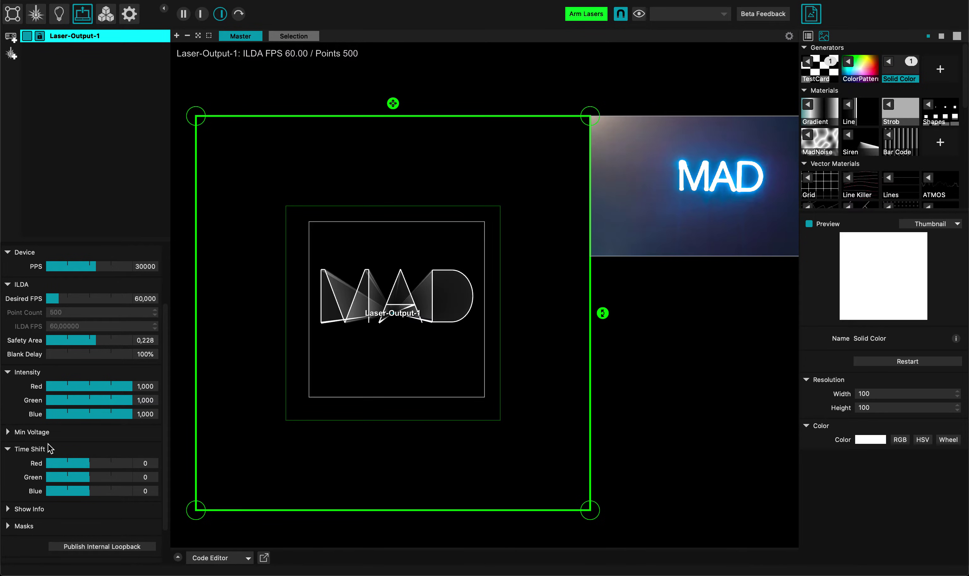
{"action": "mouse_move", "coordinate": [83, 460]}
{"action": "left_mouse_down"}
{"action": "mouse_move", "coordinate": [48, 460]}
{"action": "mouse_move", "coordinate": [120, 468]}
{"action": "mouse_move", "coordinate": [93, 466]}
{"action": "left_mouse_up"}
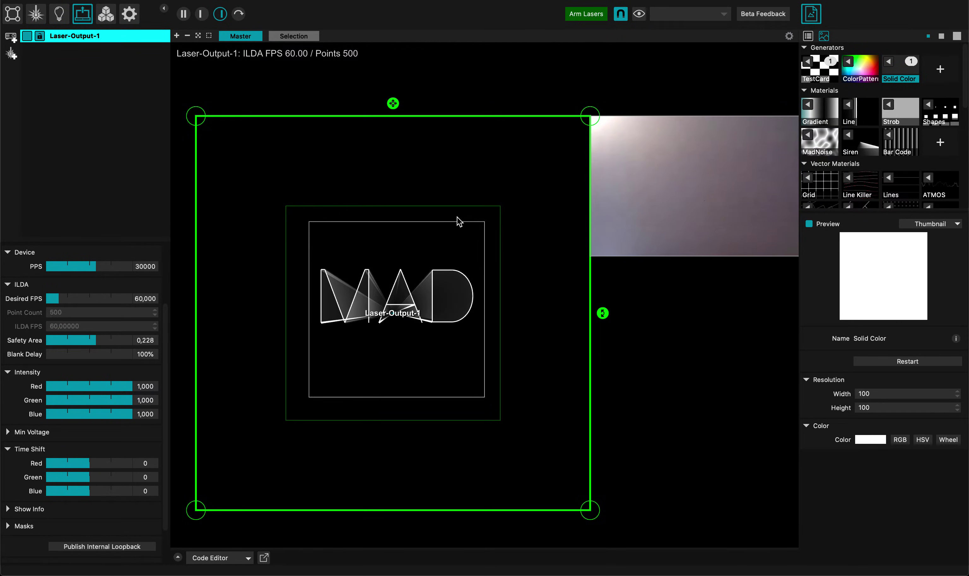
{"action": "left_click", "coordinate": [8, 448]}
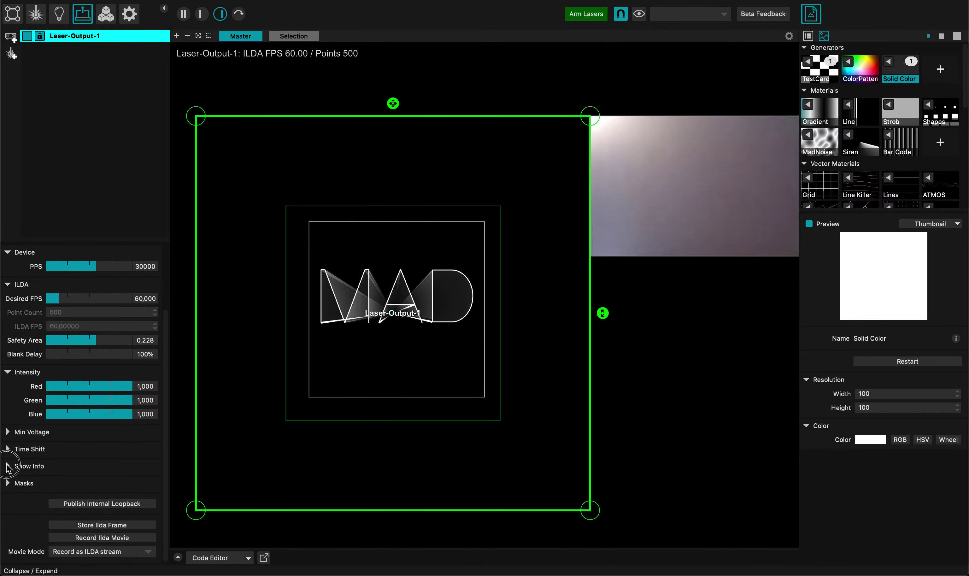
{"action": "left_click", "coordinate": [8, 466]}
{"action": "scroll", "coordinate": [58, 461], "scroll_direction": "down", "scroll_amount": 2}
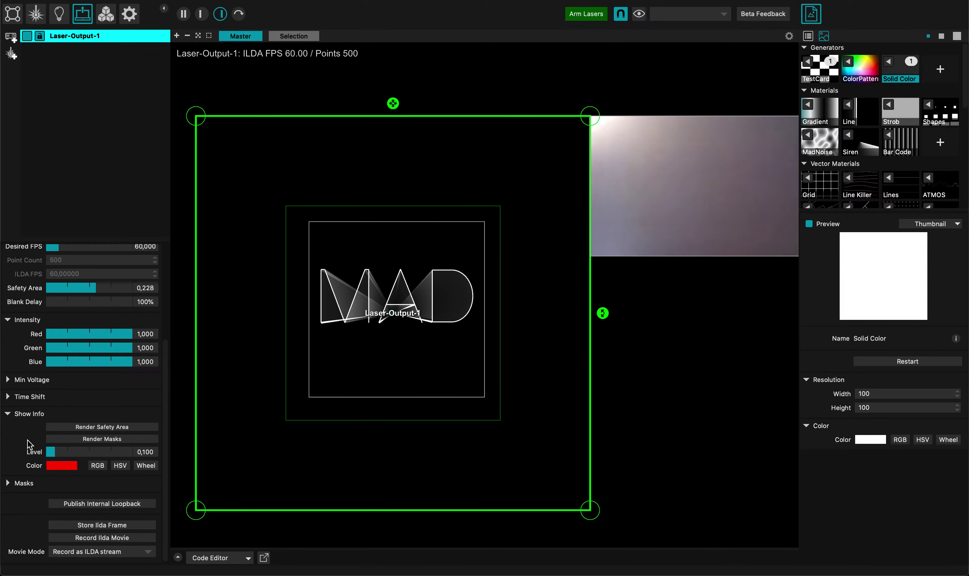
- Expand Laser-Output-1's Masks section at 100% opacity and zoom the canvas in on the MAD output
{"action": "left_click", "coordinate": [15, 483]}
{"action": "scroll", "coordinate": [61, 433], "scroll_direction": "down", "scroll_amount": 3}
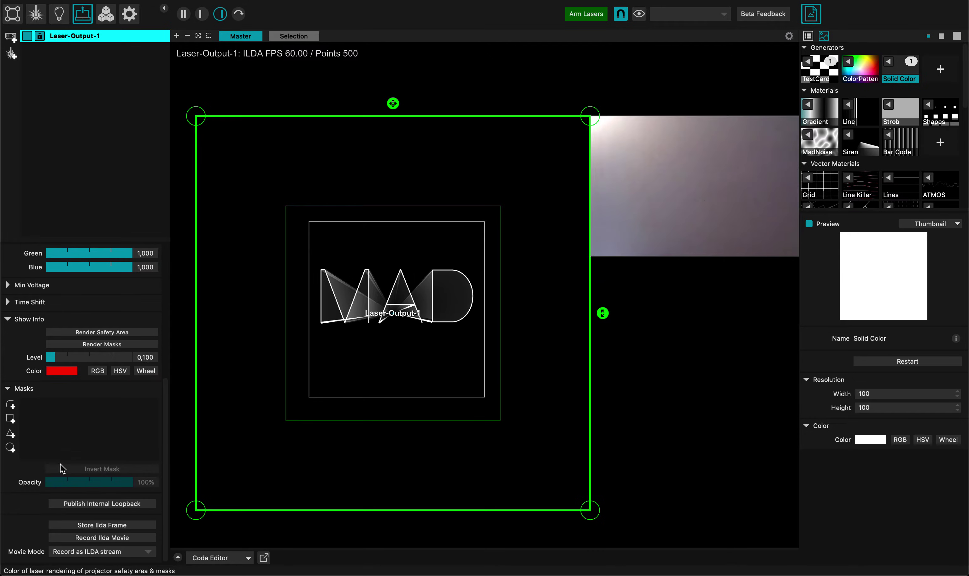
{"action": "scroll", "coordinate": [394, 228], "scroll_direction": "left", "scroll_amount": 3}
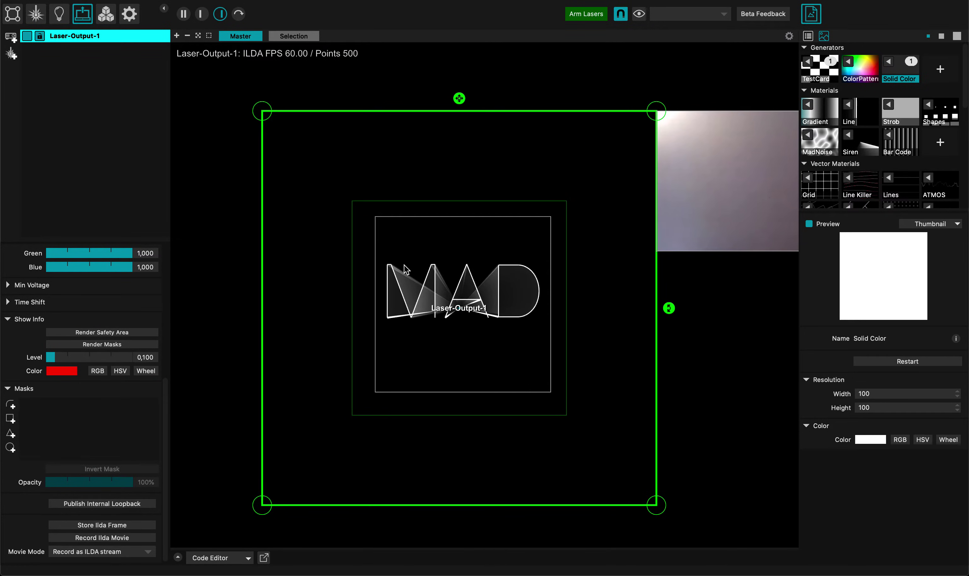
{"action": "scroll", "coordinate": [403, 265], "scroll_direction": "up", "scroll_amount": 5}
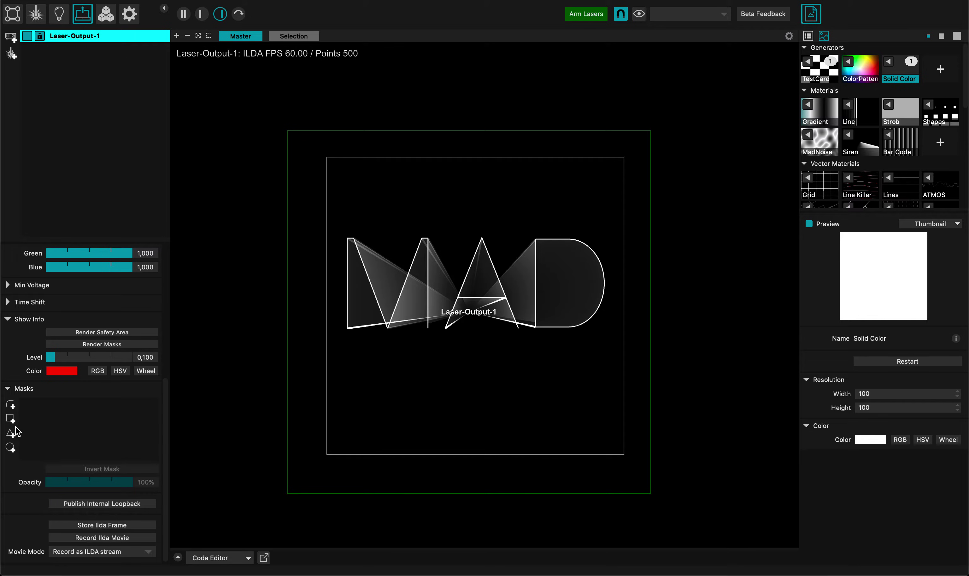
- Add two small quad masks, Quad over the M's top-left and Quad-1 over the D's right side
{"action": "left_click", "coordinate": [11, 419]}
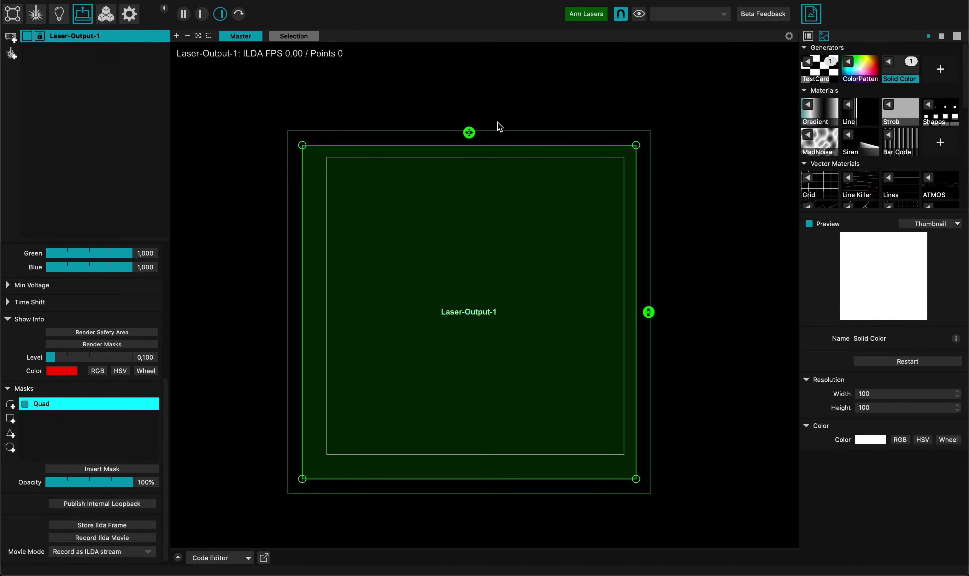
{"action": "left_click_drag", "start_coordinate": [469, 136], "coordinate": [362, 252]}
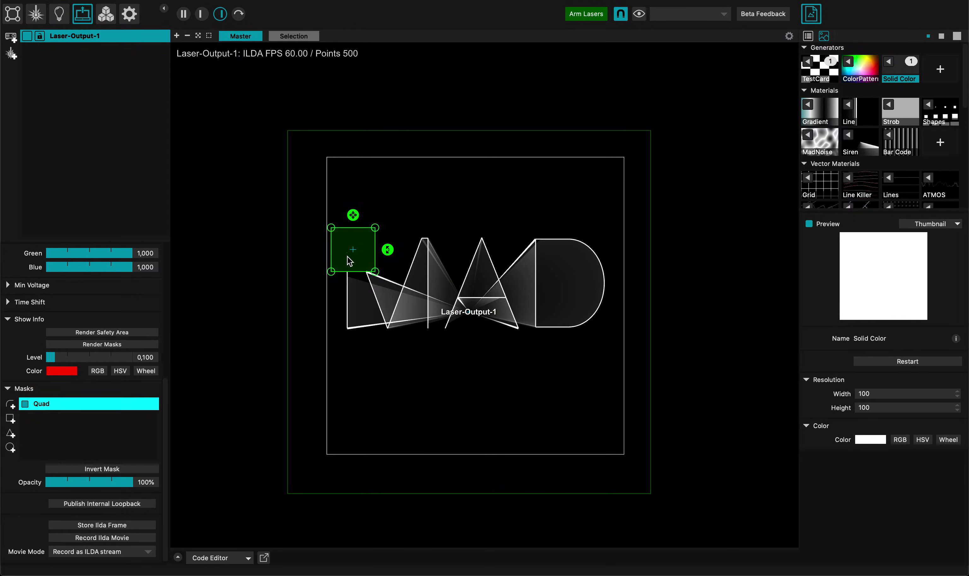
{"action": "left_click", "coordinate": [10, 418]}
{"action": "left_click_drag", "start_coordinate": [469, 132], "coordinate": [468, 280]}
{"action": "left_click_drag", "start_coordinate": [481, 326], "coordinate": [604, 326]}
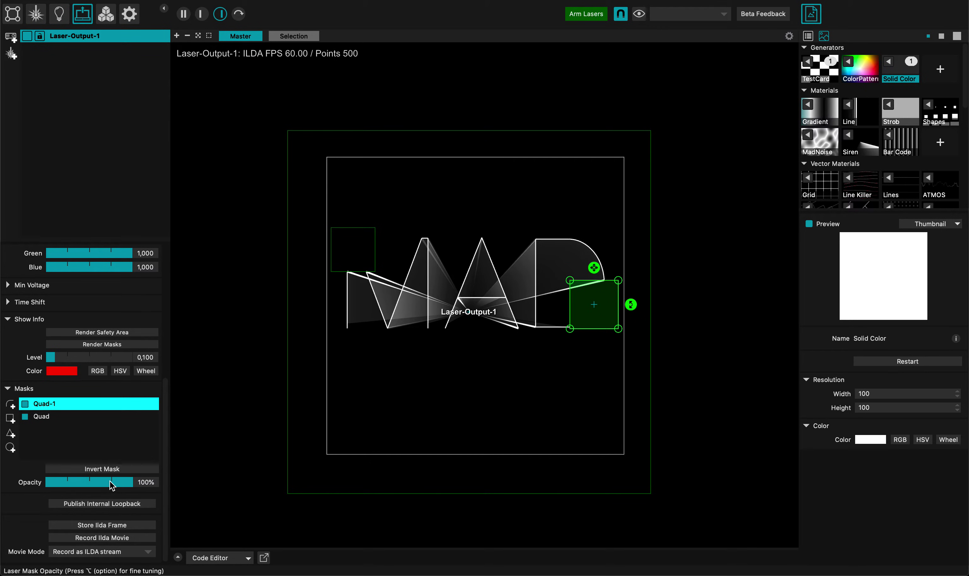
{"action": "left_click_drag", "start_coordinate": [93, 483], "coordinate": [145, 484]}
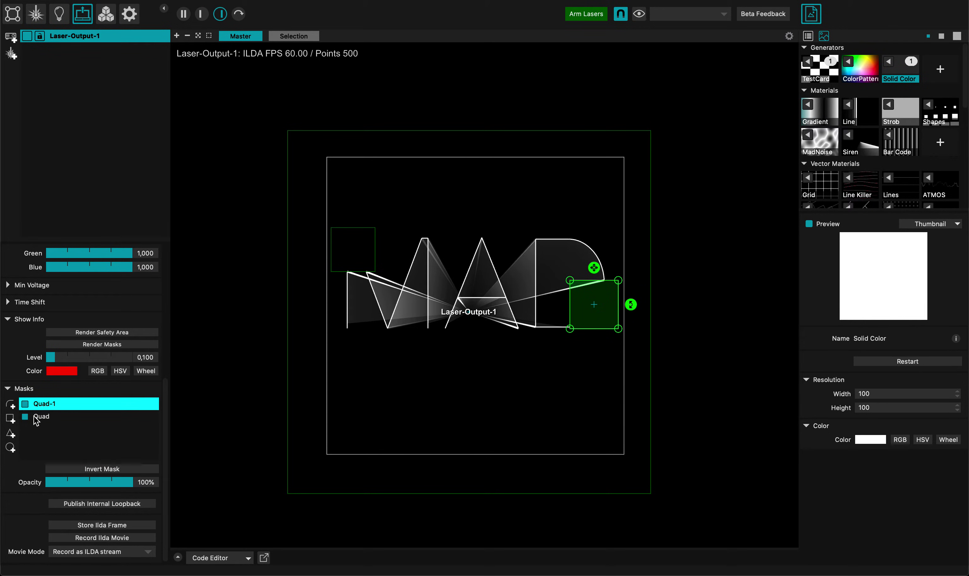
{"action": "left_click", "coordinate": [20, 502]}
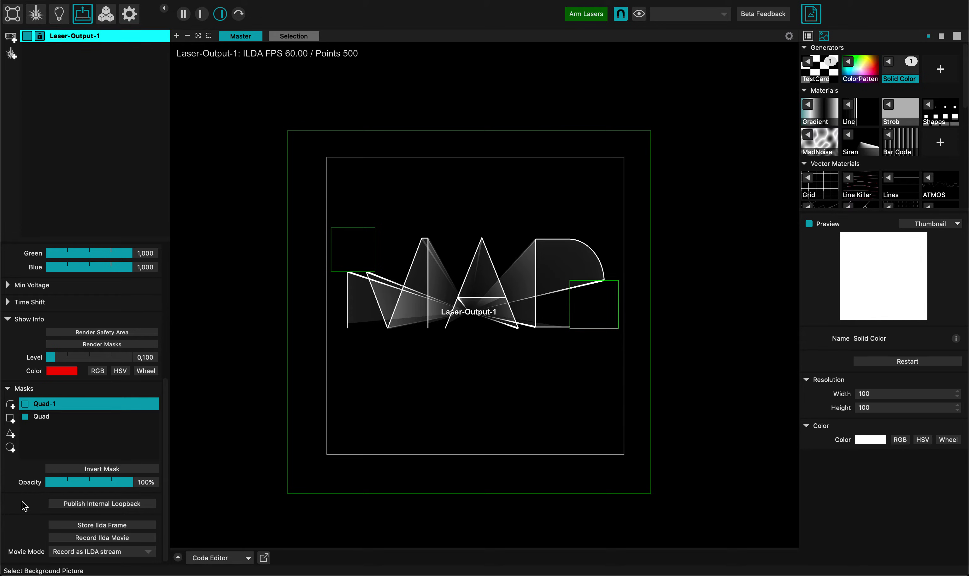
- Publish Laser-Output-1 as an internal loopback and select it as a live input with preview
{"action": "left_click", "coordinate": [93, 508]}
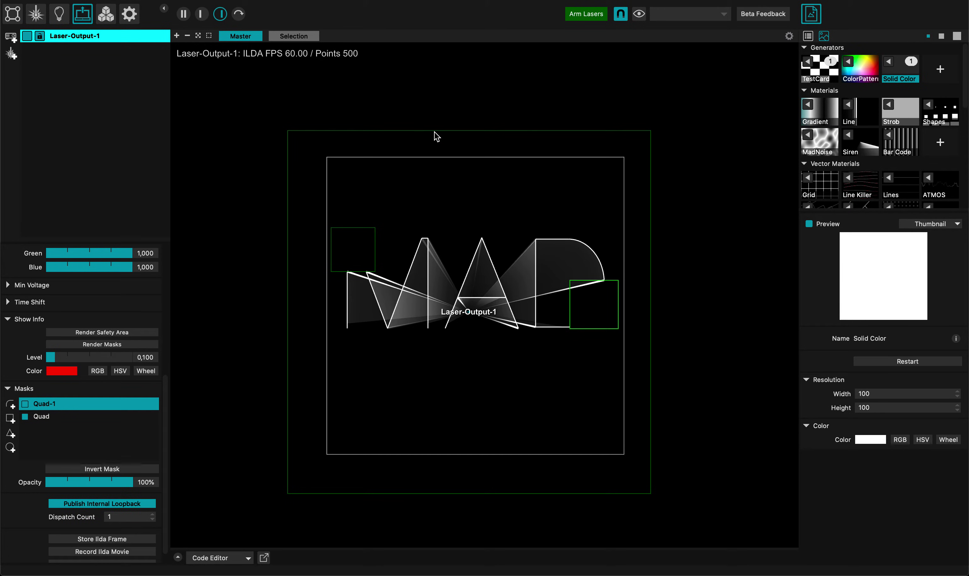
{"action": "scroll", "coordinate": [436, 137], "scroll_direction": "down", "scroll_amount": 3}
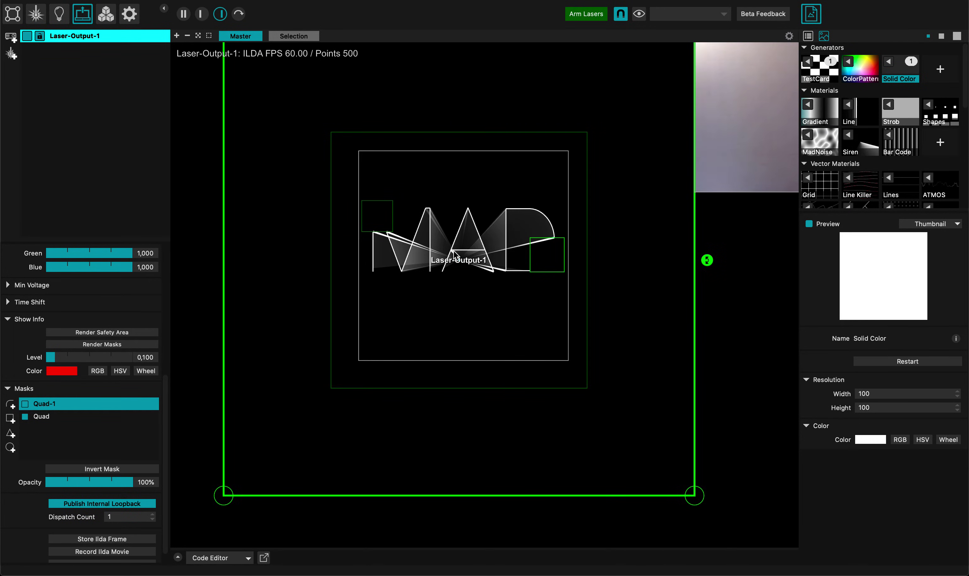
{"action": "scroll", "coordinate": [805, 138], "scroll_direction": "down", "scroll_amount": 5}
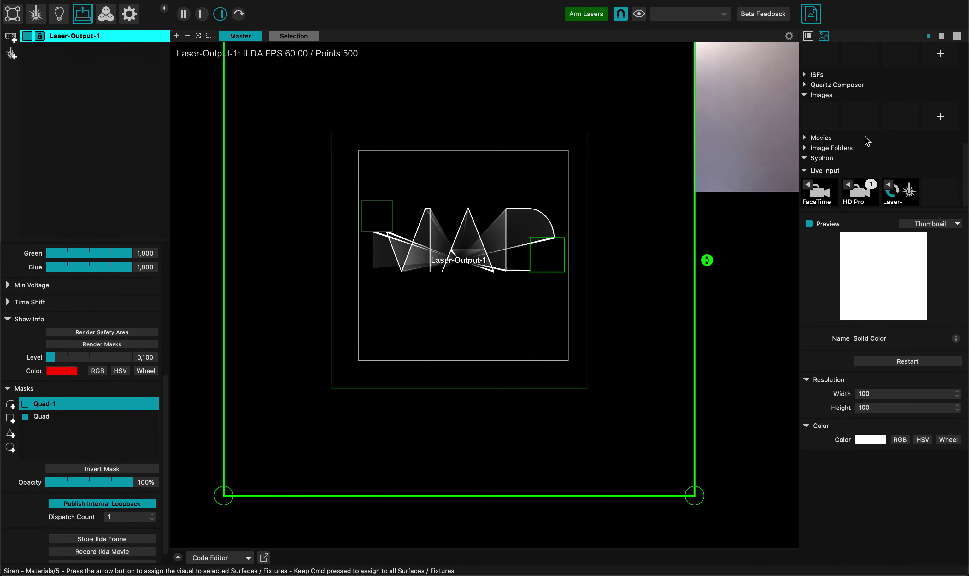
{"action": "left_click", "coordinate": [896, 197]}
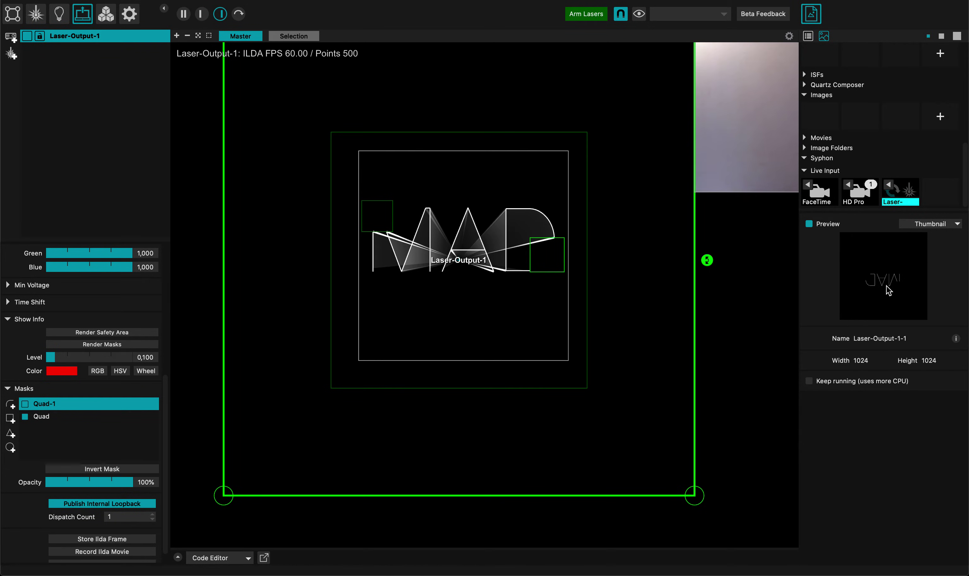
{"action": "scroll", "coordinate": [84, 309], "scroll_direction": "up", "scroll_amount": 10}
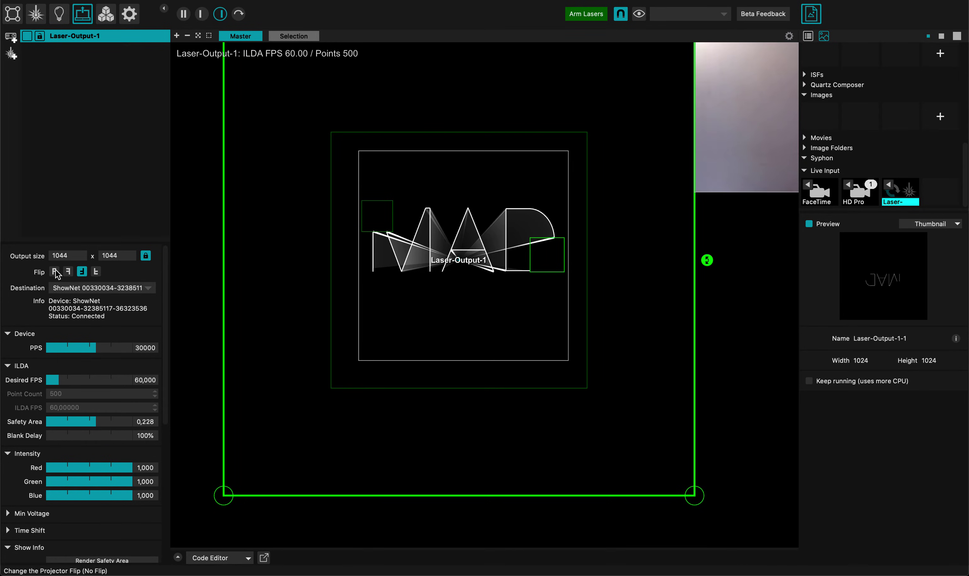
- Toggle the laser output to No Flip and back to Vertical Flip
{"action": "left_click", "coordinate": [56, 271]}
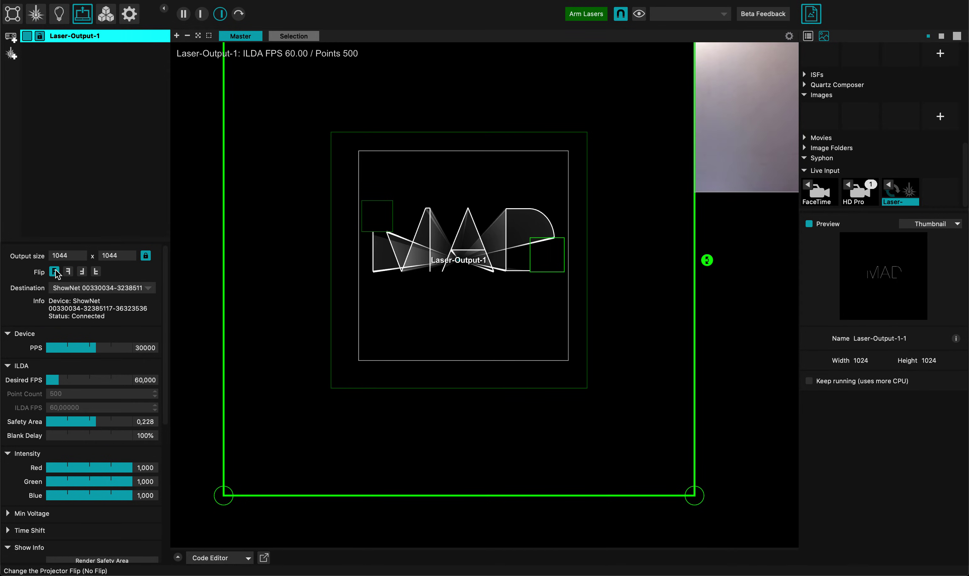
{"action": "left_click", "coordinate": [83, 272]}
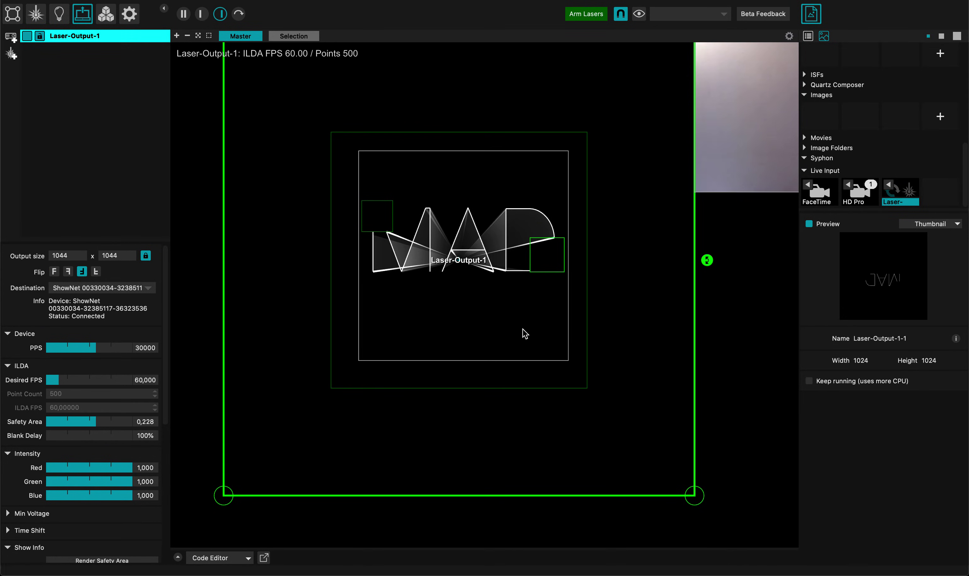
{"action": "scroll", "coordinate": [524, 334], "scroll_direction": "down", "scroll_amount": 5}
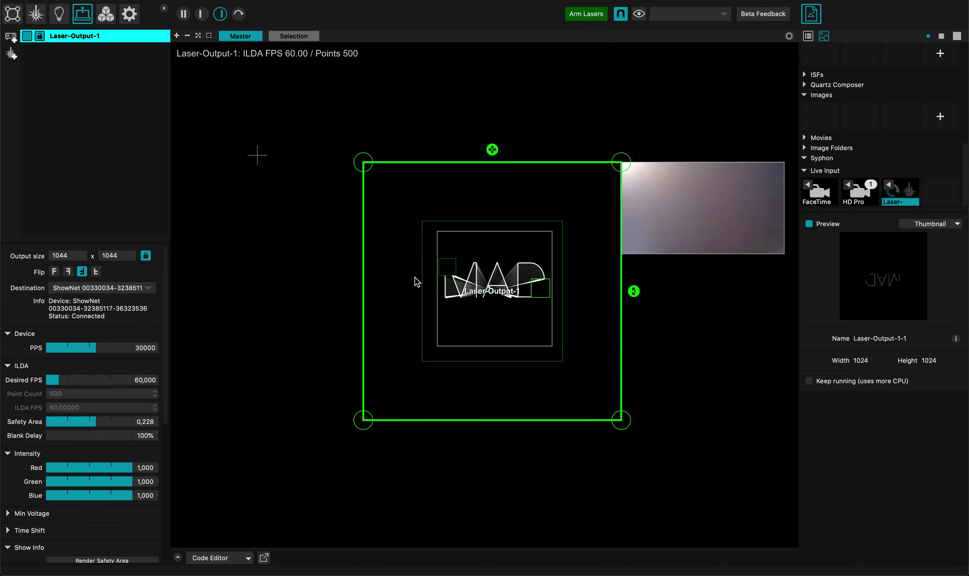
{"action": "scroll", "coordinate": [418, 281], "scroll_direction": "up", "scroll_amount": 5}
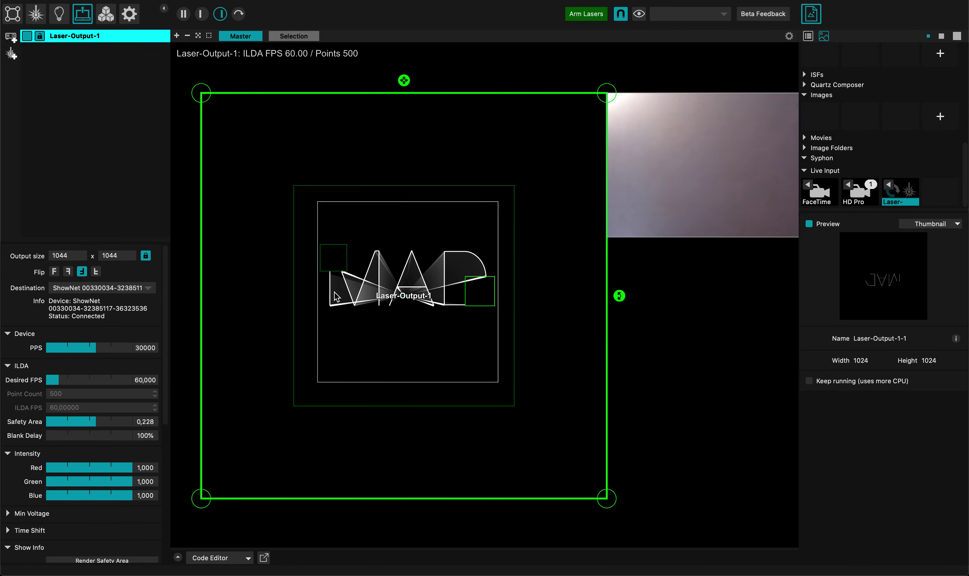
{"action": "scroll", "coordinate": [20, 507], "scroll_direction": "down", "scroll_amount": 10}
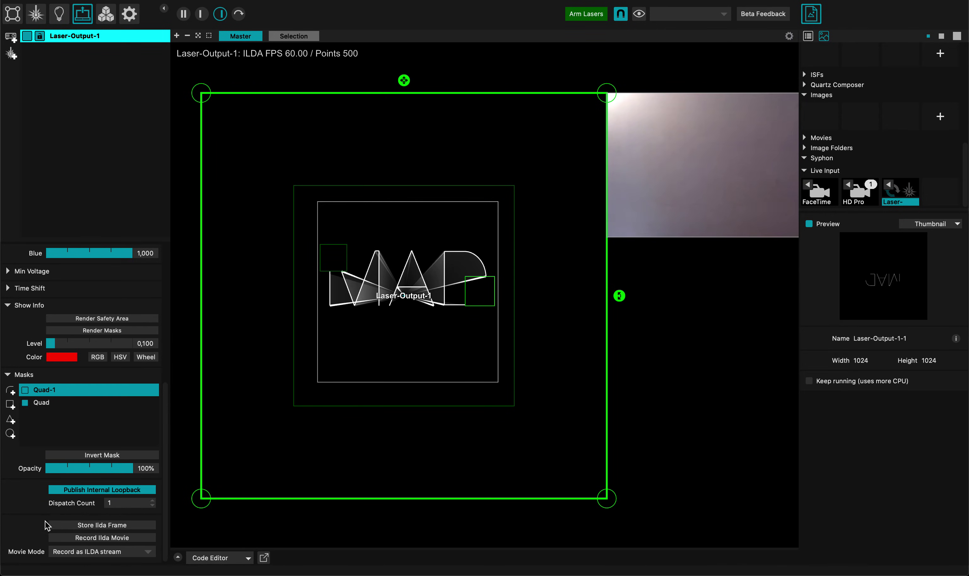
- Store an ILDA frame and import Laser-Output-1-03-11-17.22.05.ild into the Movies library
{"action": "left_click", "coordinate": [92, 525]}
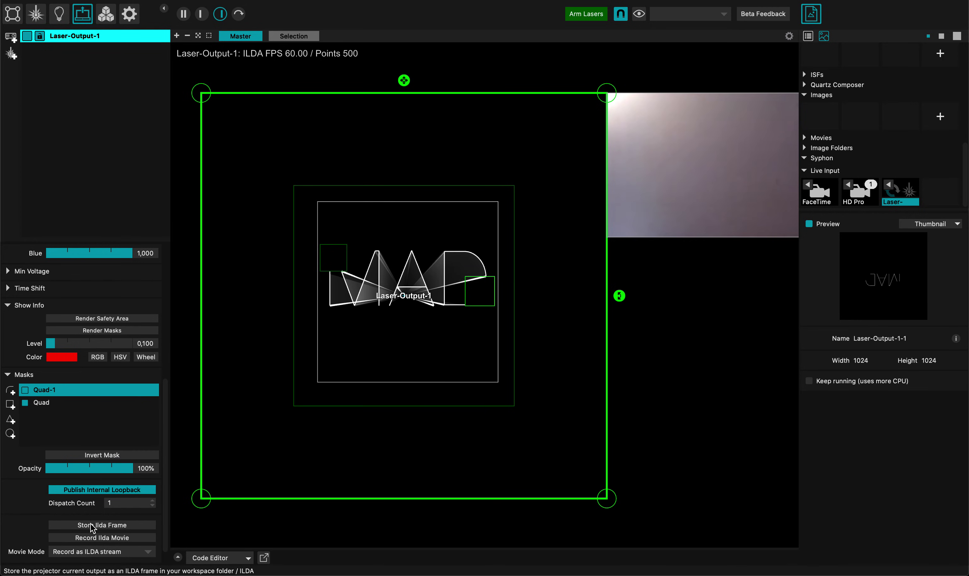
{"action": "left_click", "coordinate": [92, 525]}
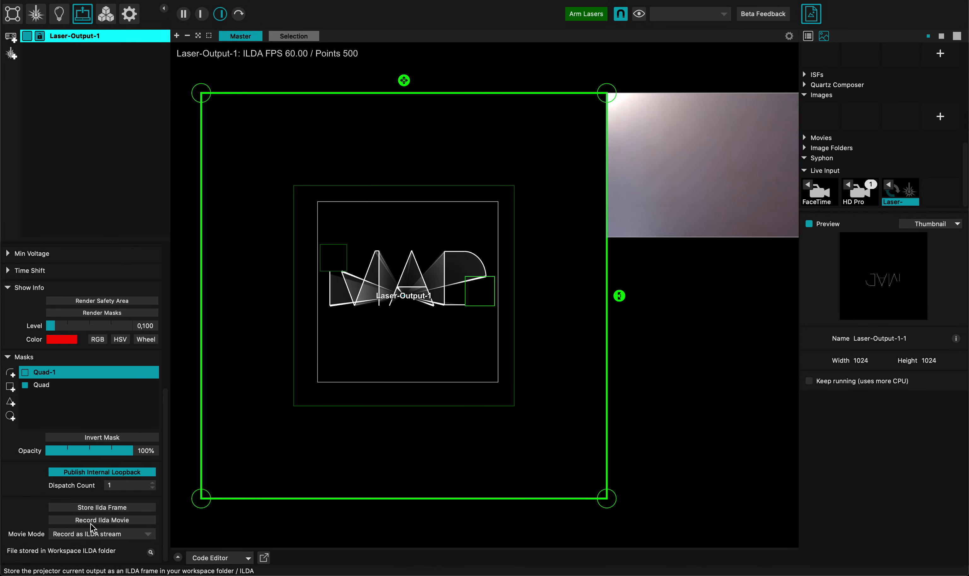
{"action": "left_click", "coordinate": [151, 552]}
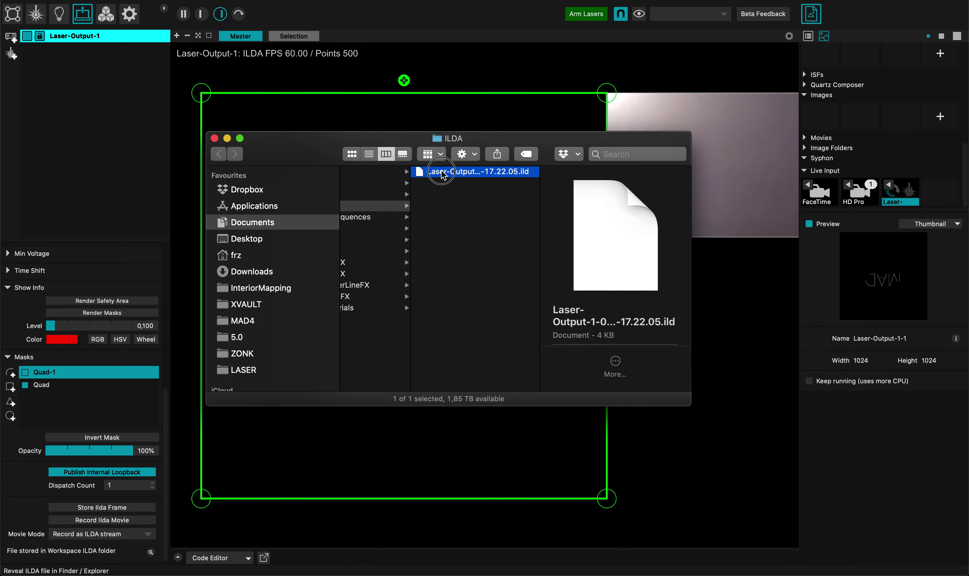
{"action": "left_click_drag", "start_coordinate": [444, 174], "coordinate": [858, 123]}
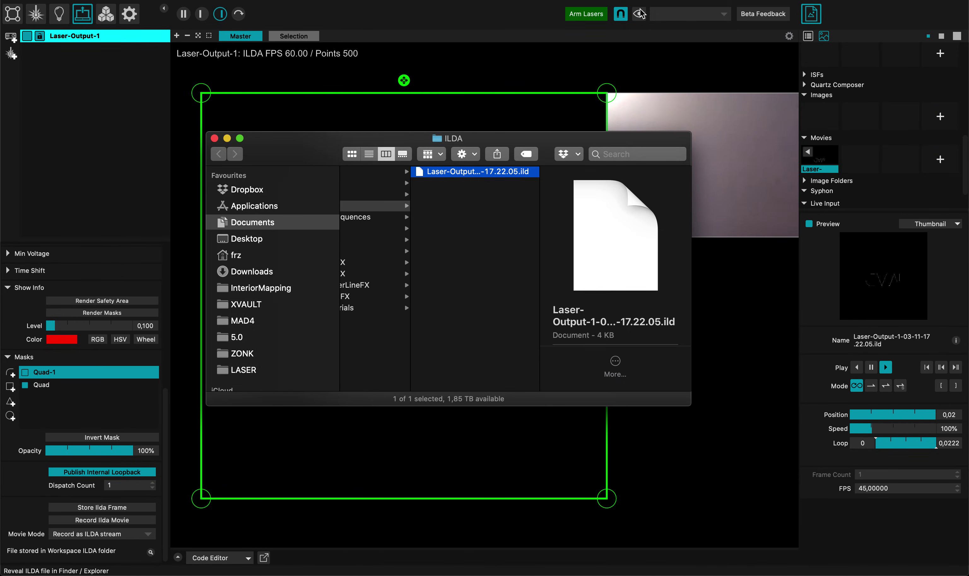
- Pause the imported ILDA clip and set Movie Mode to Record as ILDA stream
{"action": "left_click", "coordinate": [507, 15]}
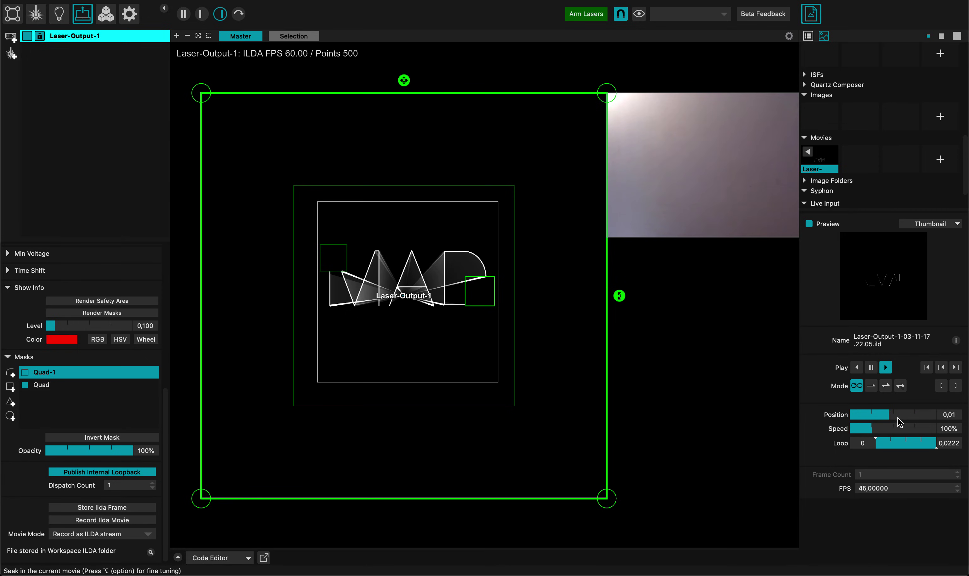
{"action": "left_click", "coordinate": [871, 368]}
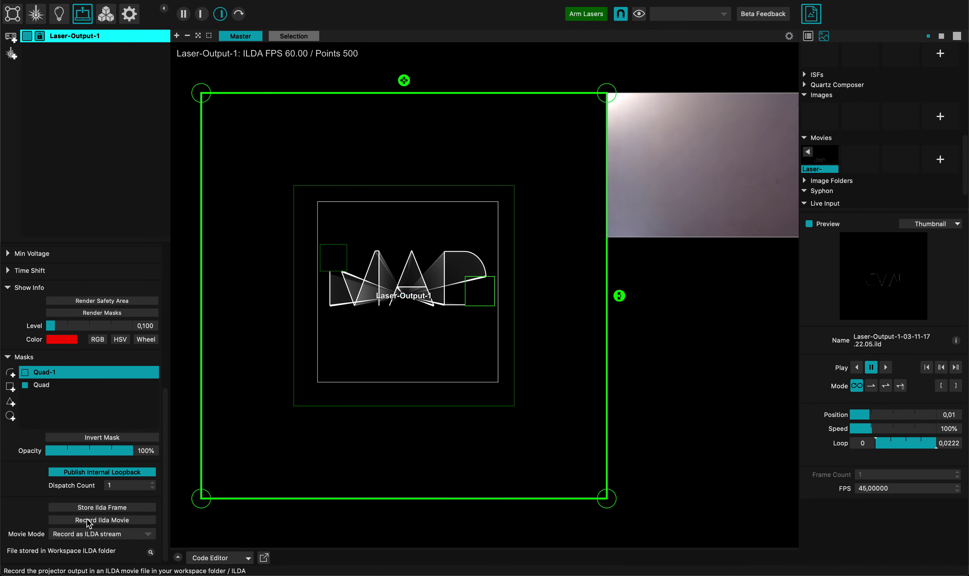
{"action": "left_click", "coordinate": [67, 535]}
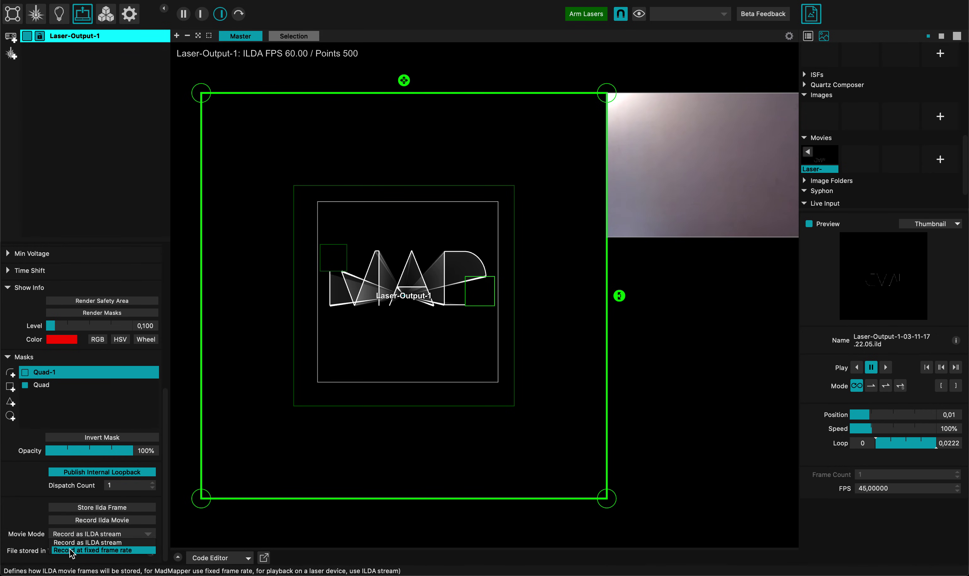
{"action": "left_click", "coordinate": [71, 550]}
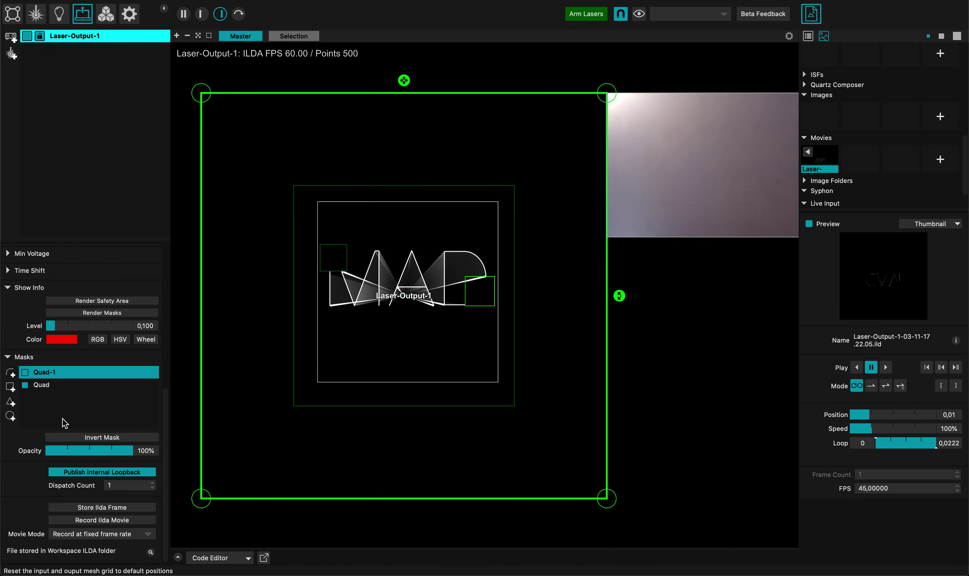
{"action": "scroll", "coordinate": [75, 407], "scroll_direction": "up", "scroll_amount": 10}
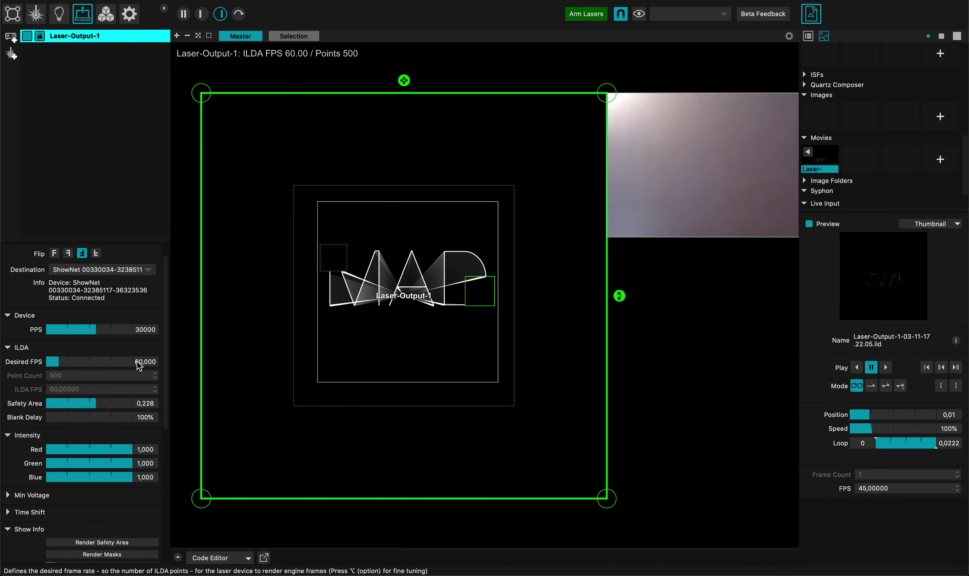
{"action": "scroll", "coordinate": [121, 370], "scroll_direction": "down", "scroll_amount": 10}
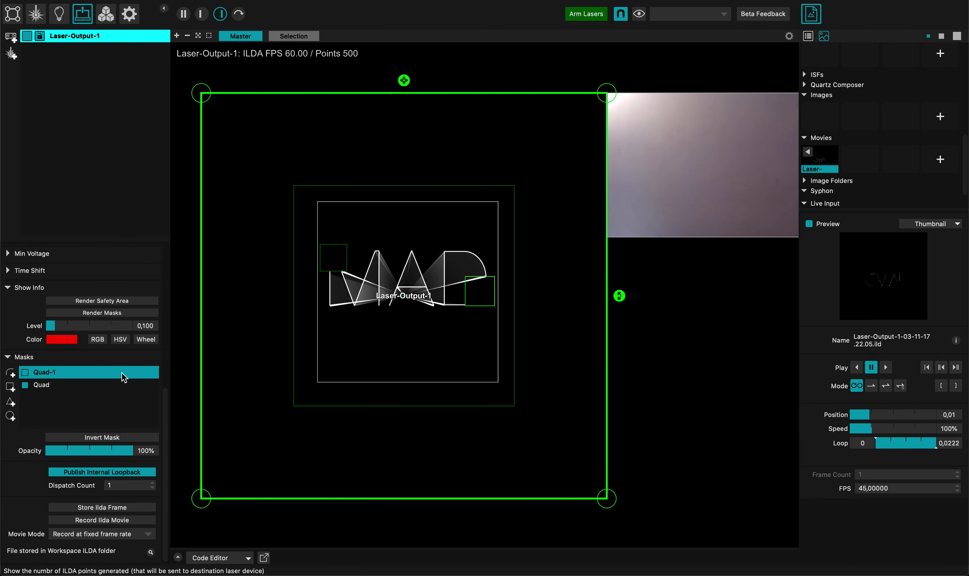
{"action": "left_click", "coordinate": [69, 533]}
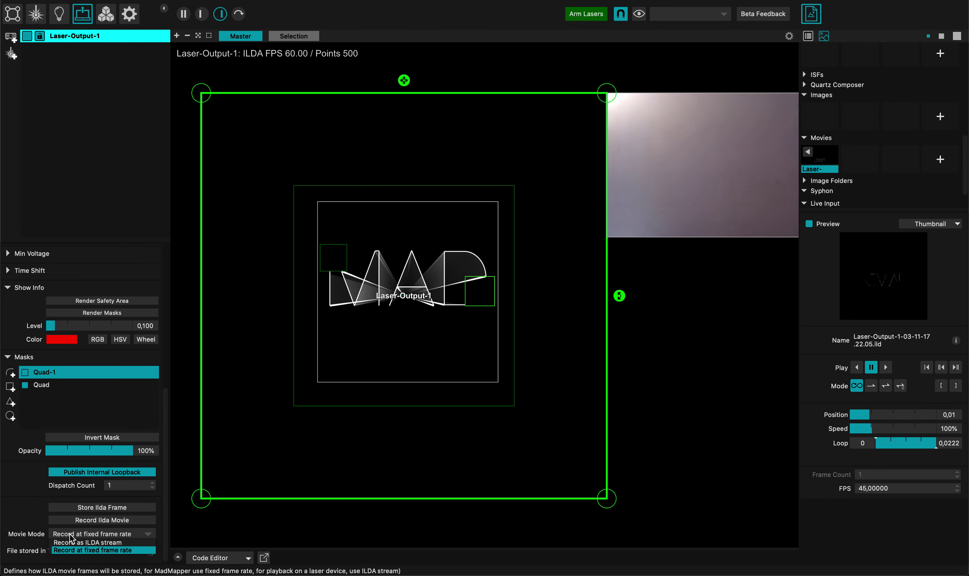
{"action": "left_click", "coordinate": [83, 544]}
- Record a roughly 6.3-second ILDA movie of the output and reveal it in Finder
{"action": "left_click", "coordinate": [85, 520]}
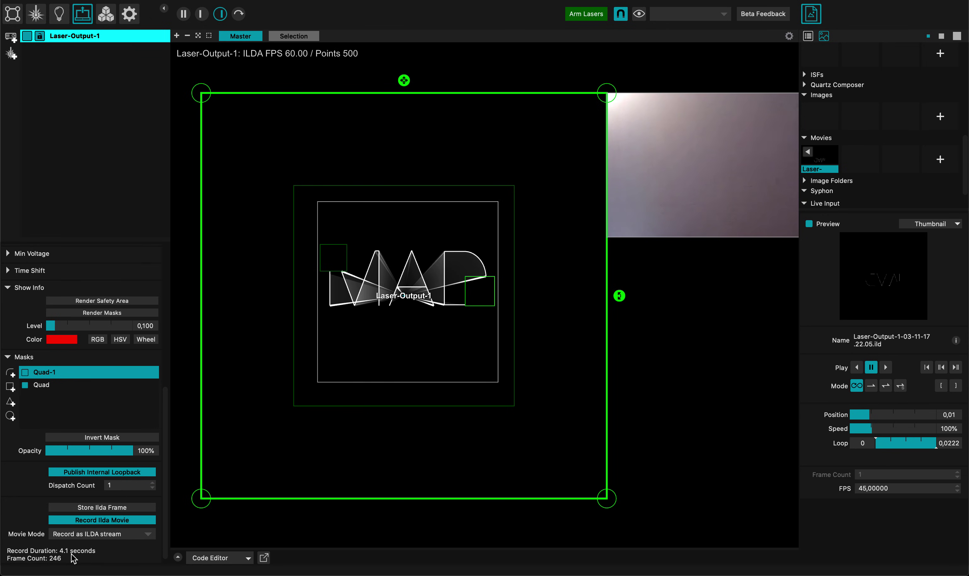
{"action": "left_click", "coordinate": [75, 521]}
{"action": "left_click", "coordinate": [151, 558]}
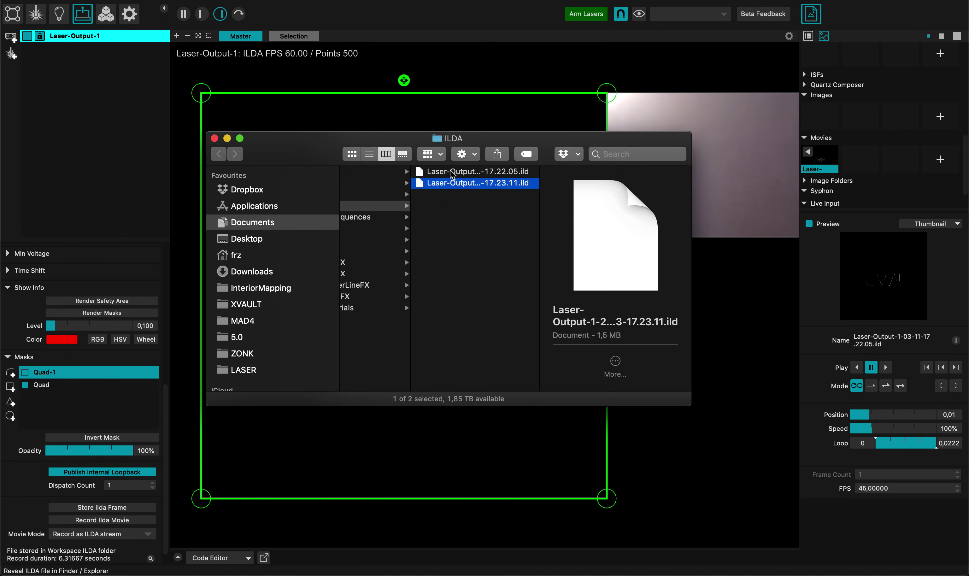
- Check the 4 KB frame file and the 1.5 MB movie file, then return to the workspace
{"action": "left_click", "coordinate": [450, 171]}
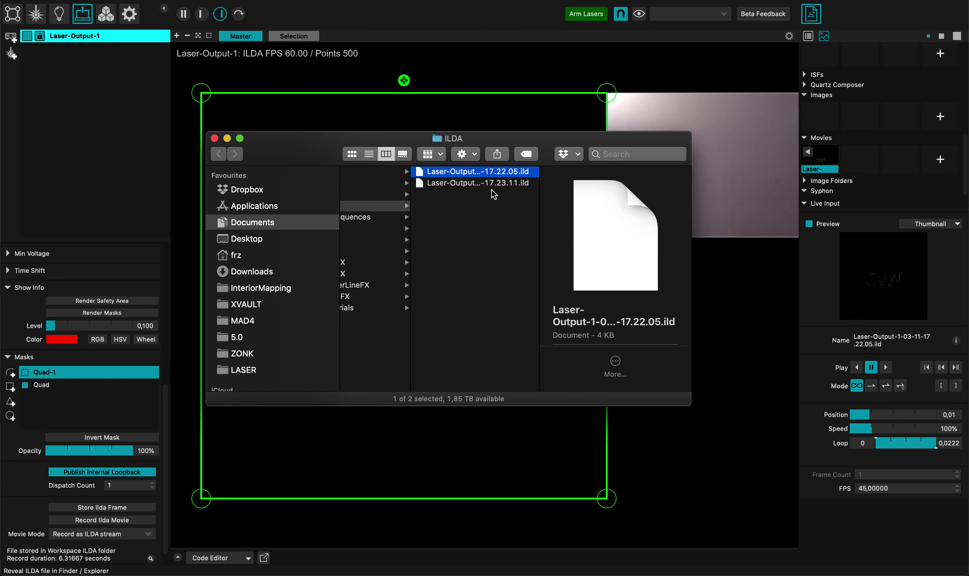
{"action": "left_click", "coordinate": [454, 183]}
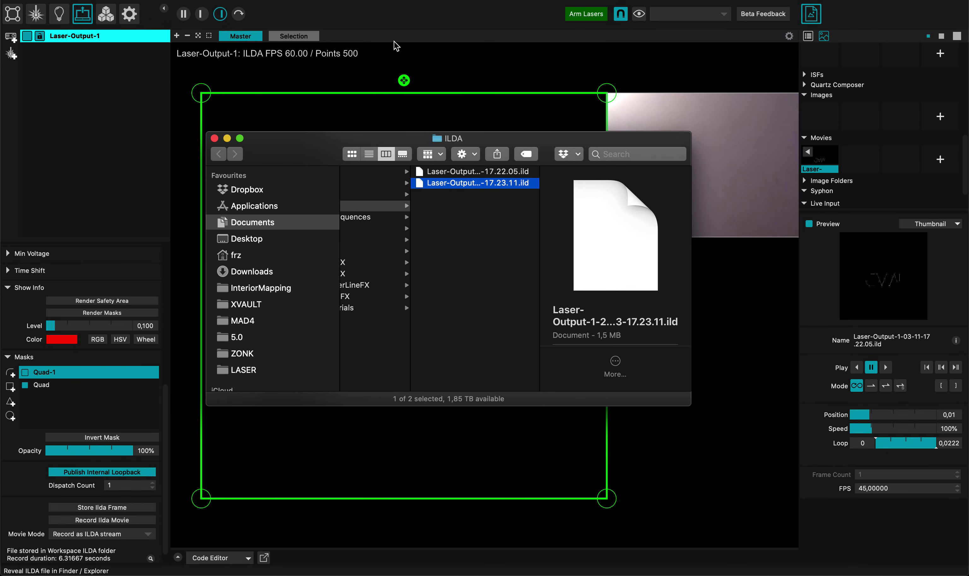
{"action": "left_click", "coordinate": [381, 22]}
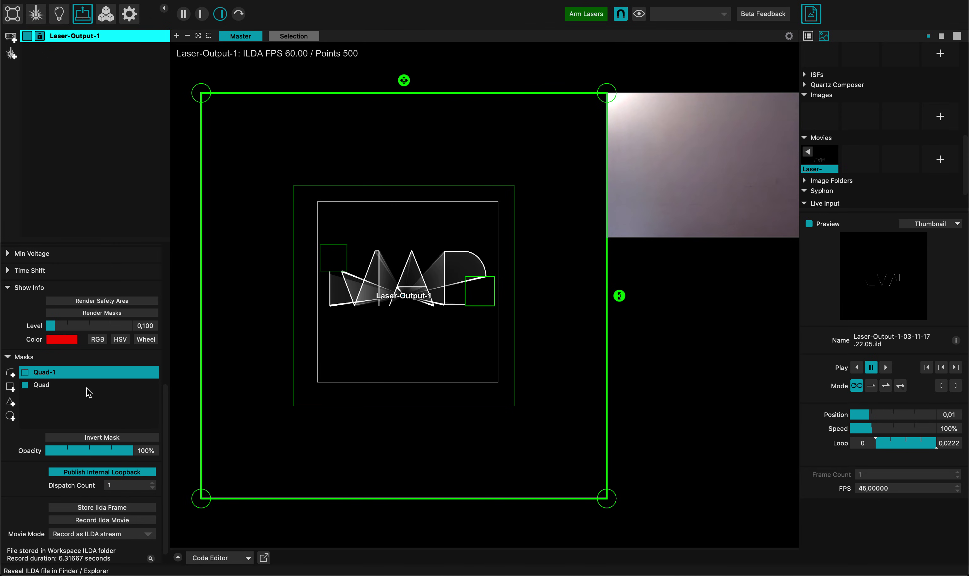
{"action": "scroll", "coordinate": [88, 393], "scroll_direction": "down", "scroll_amount": 1}
{"action": "scroll", "coordinate": [89, 393], "scroll_direction": "up", "scroll_amount": 20}
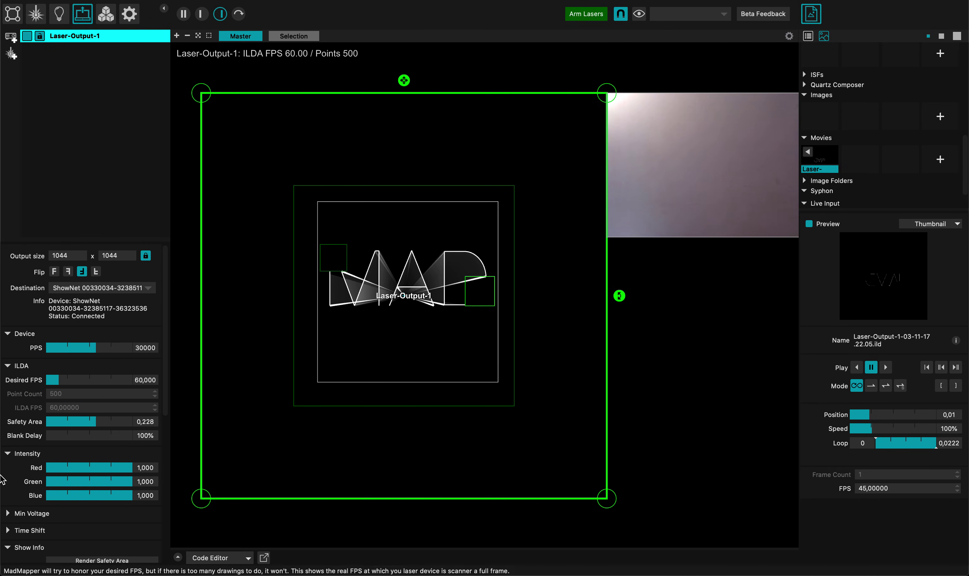
{"action": "scroll", "coordinate": [63, 463], "scroll_direction": "down", "scroll_amount": 13}
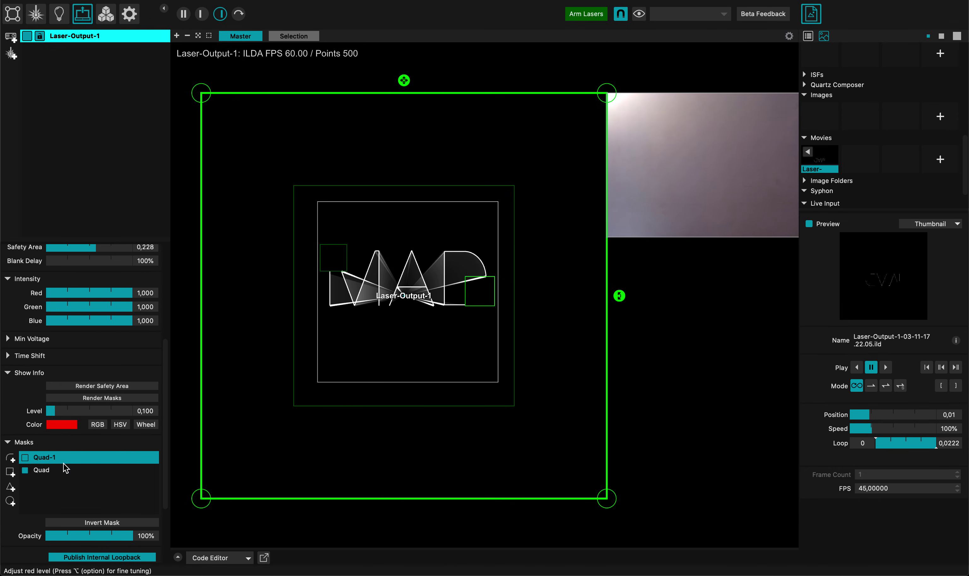